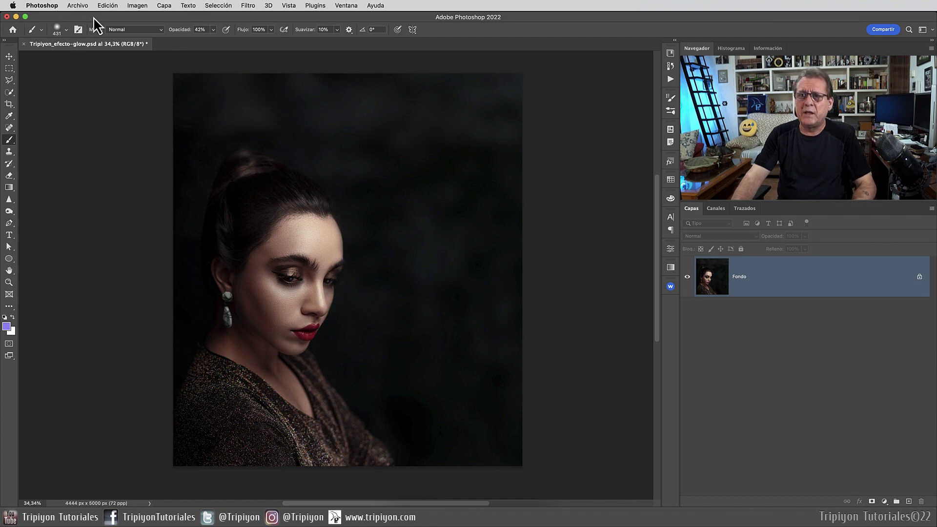
Step: Place the jellyfish JPEG into the portrait as an embedded layer
click(78, 5)
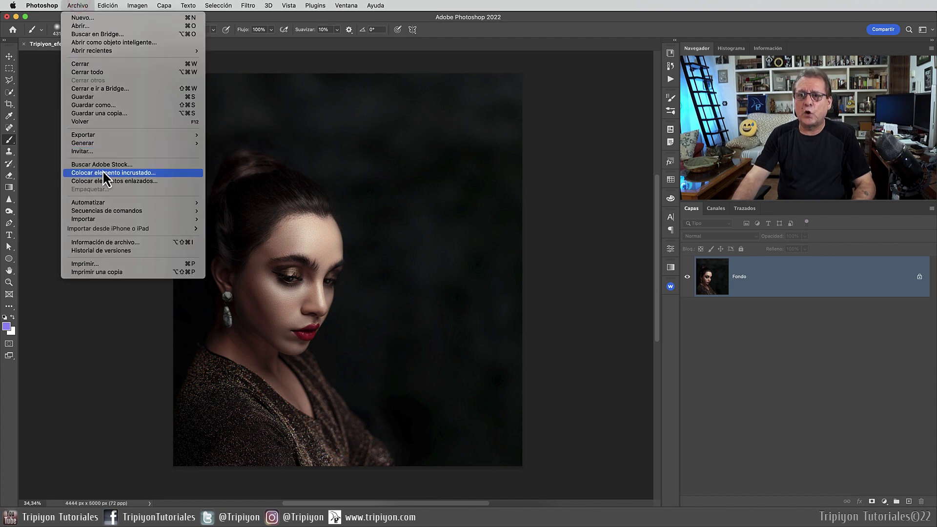
click(103, 172)
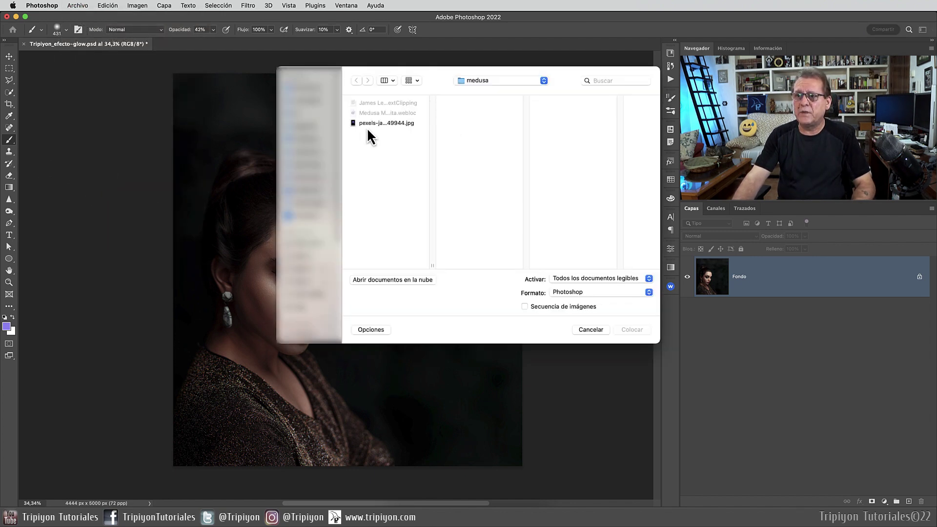
click(398, 124)
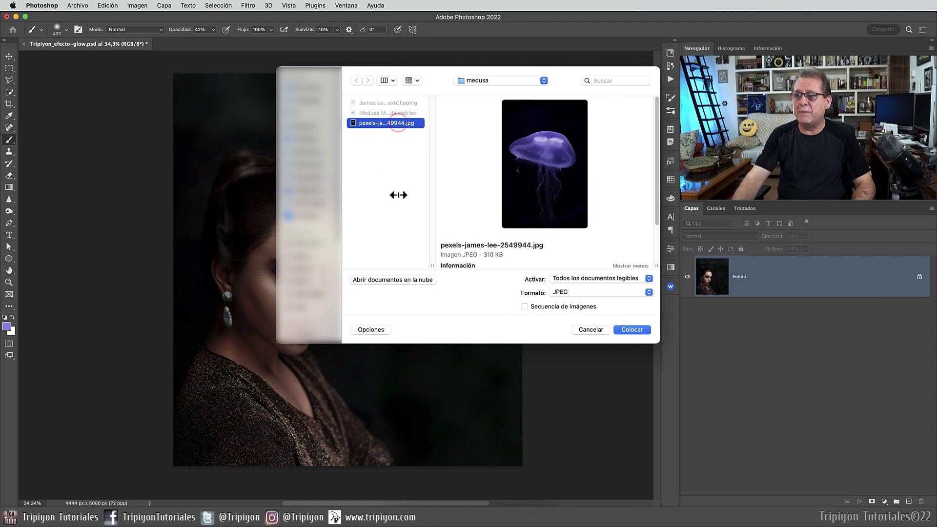
click(642, 331)
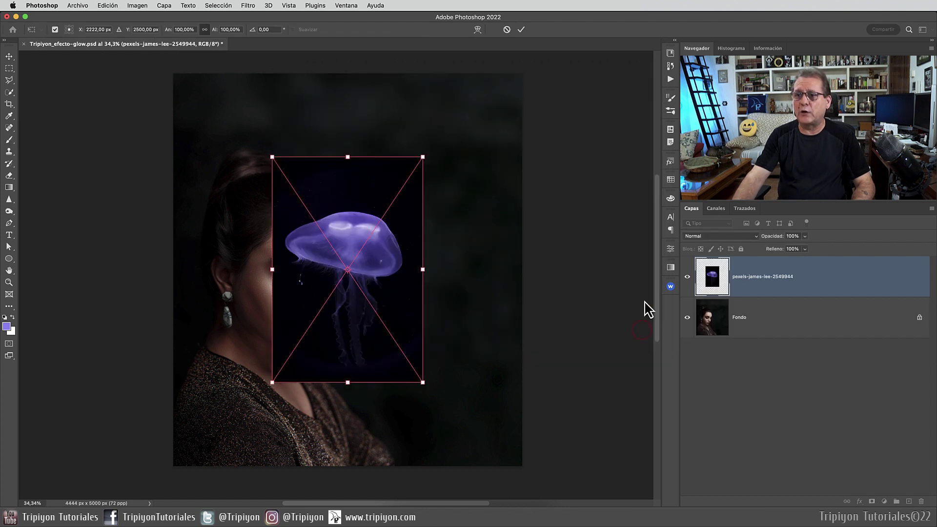
Step: Move the jellyfish to the upper right, rotate it about 14°, and commit the transform
drag(400, 254, 460, 201)
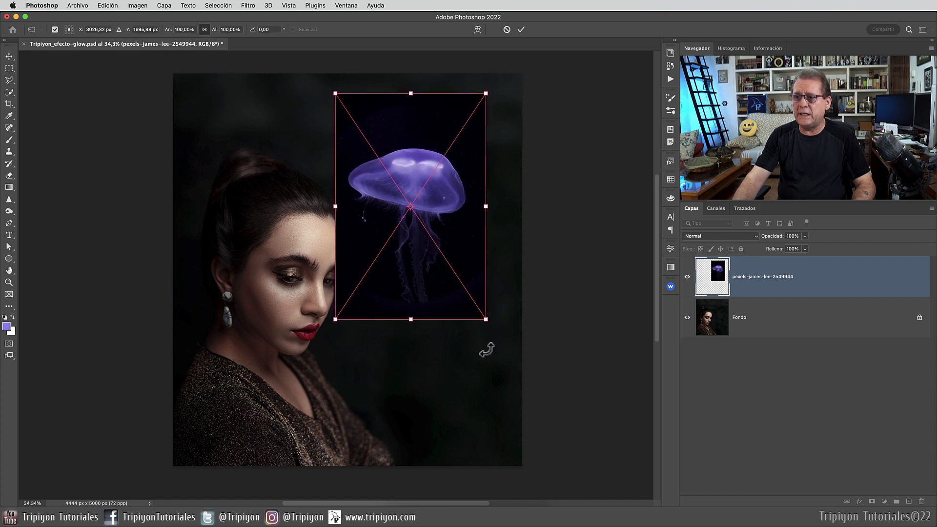
drag(487, 349, 505, 335)
drag(432, 284, 479, 240)
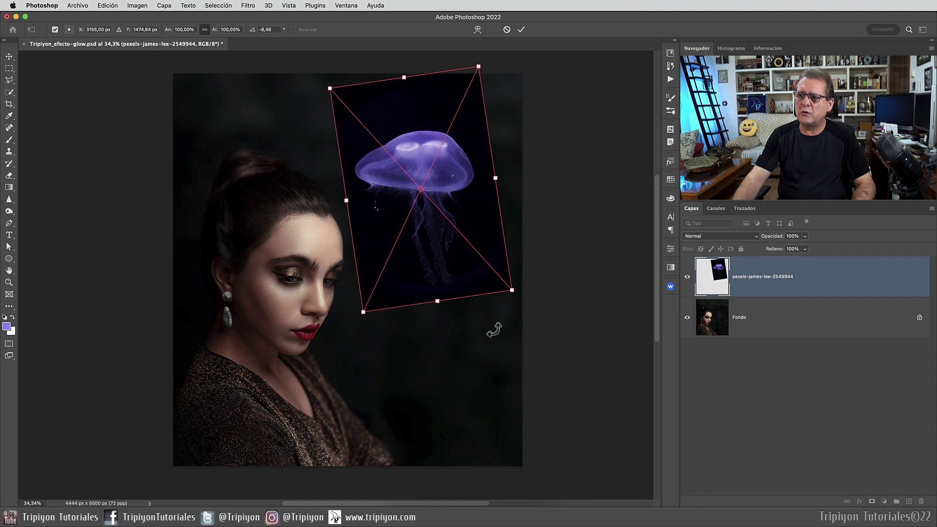
drag(493, 329, 437, 368)
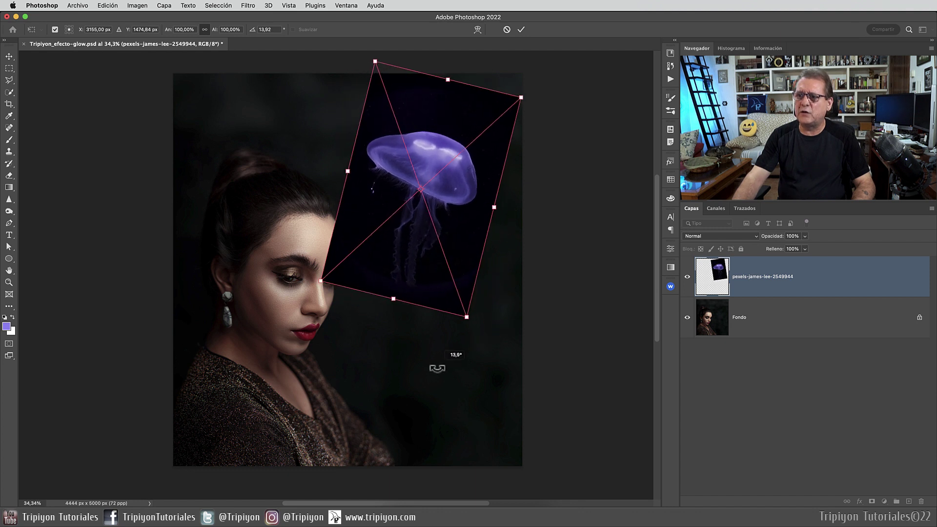
drag(463, 218, 465, 226)
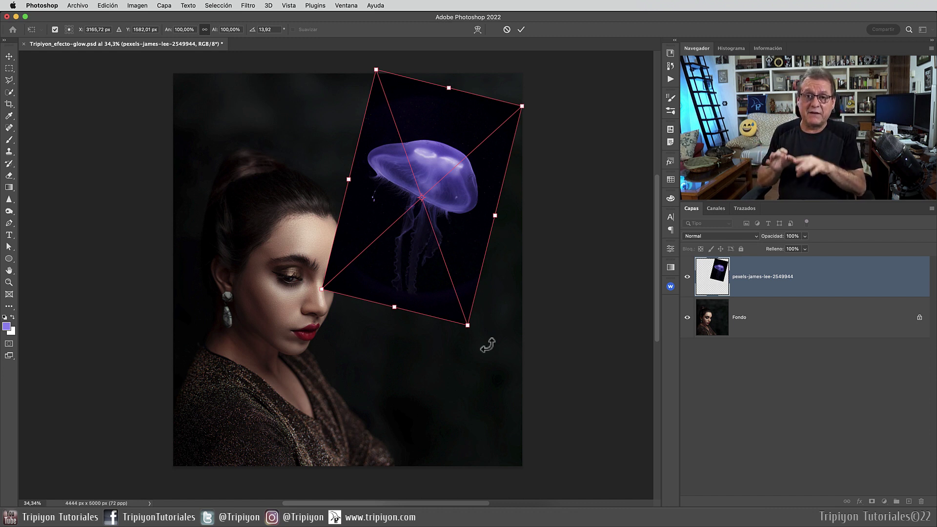
click(111, 6)
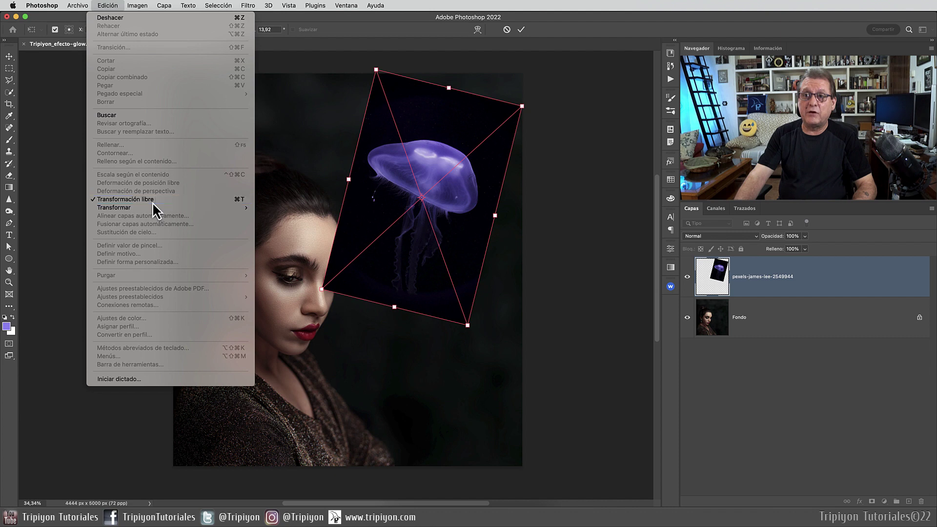
click(106, 6)
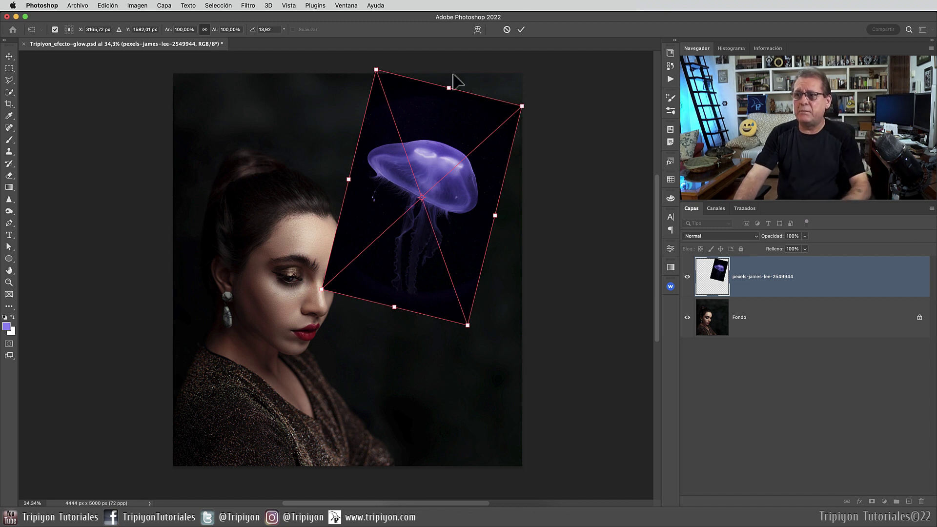
click(522, 29)
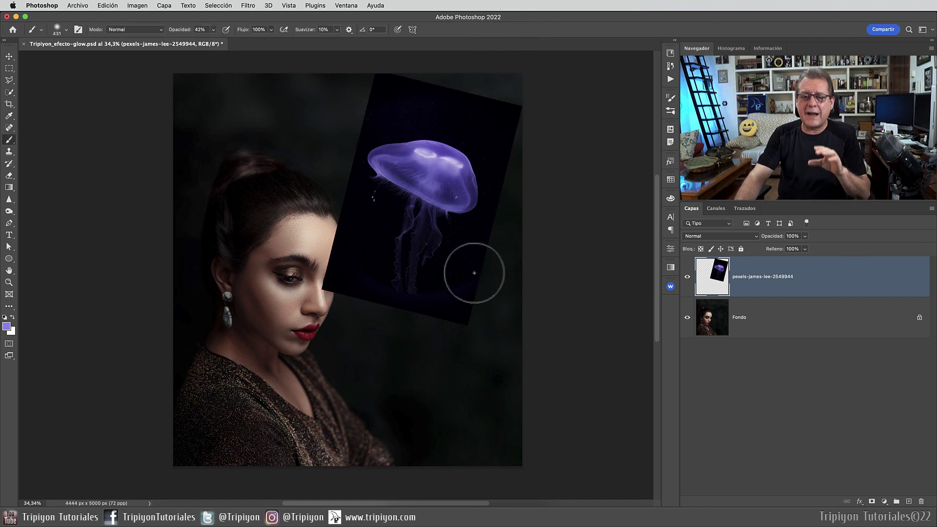
Step: Blend the jellyfish layer with Linear Dodge (Add) and duplicate it for a brighter glow
click(752, 239)
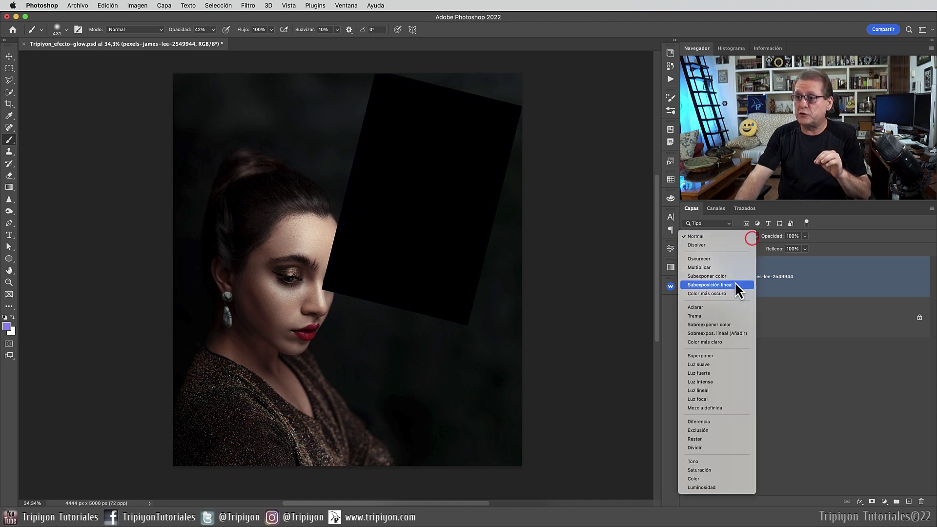
click(730, 334)
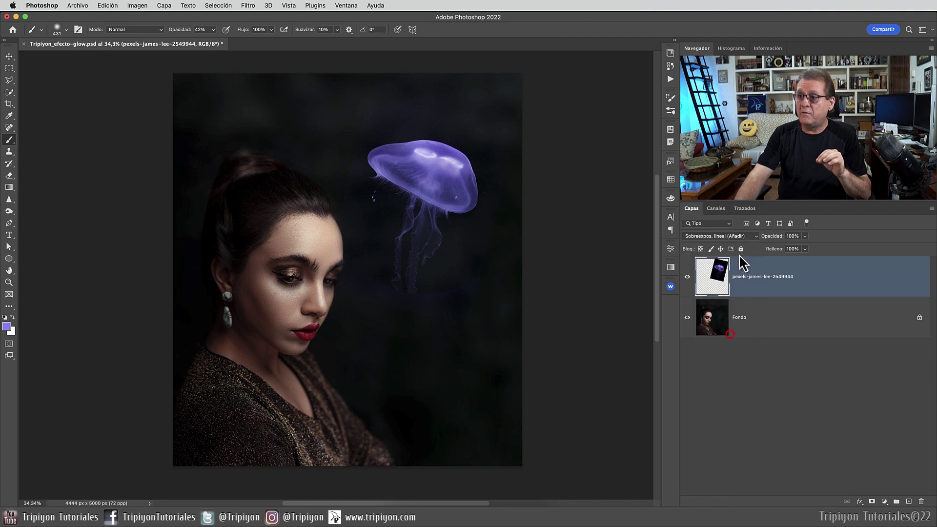
click(672, 63)
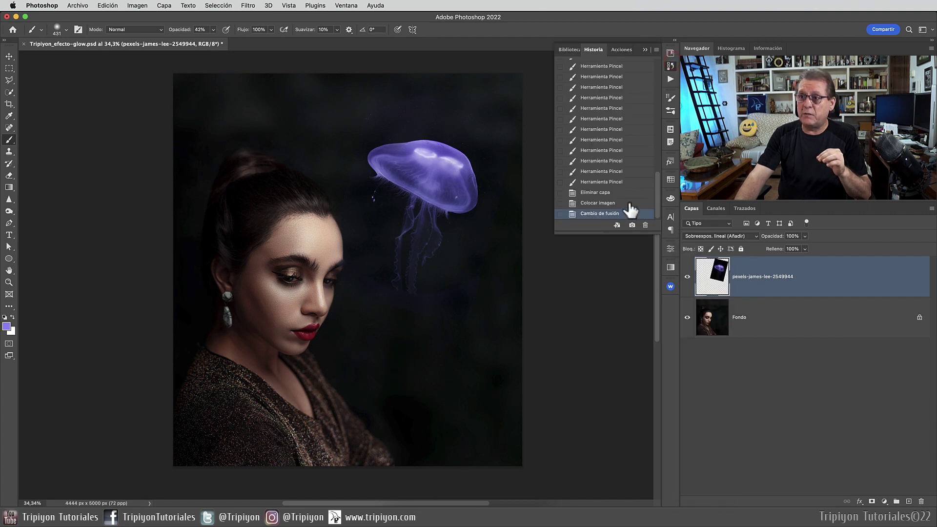
click(629, 203)
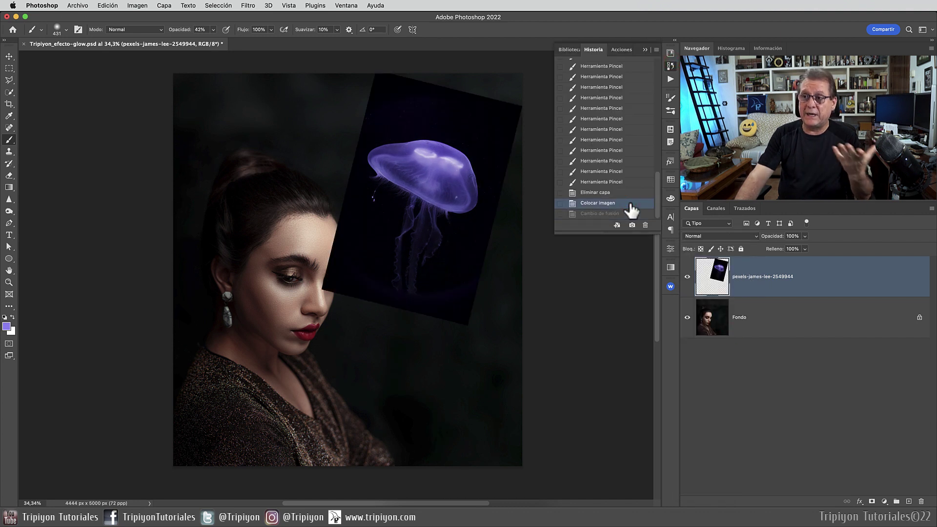
click(631, 214)
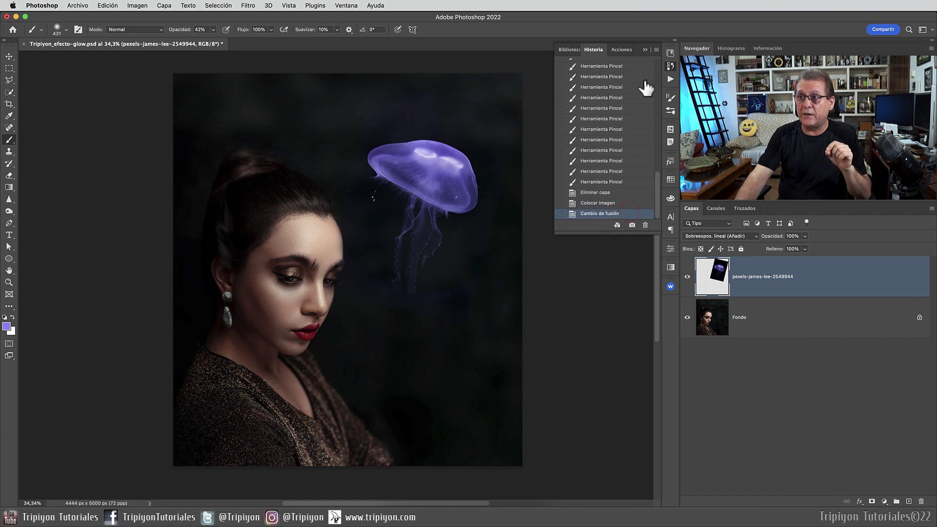
click(672, 63)
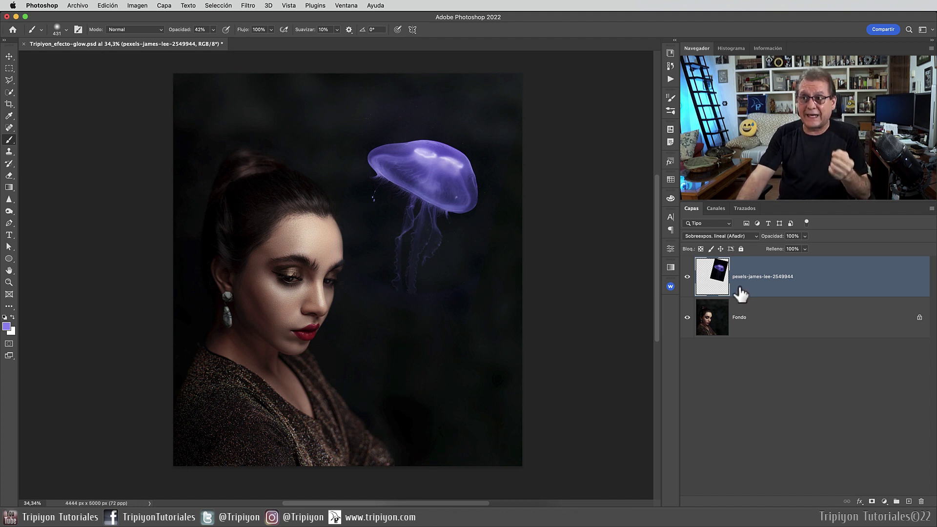
mouse_move(810, 272)
mouse_down()
mouse_move(906, 478)
mouse_move(907, 502)
mouse_up()
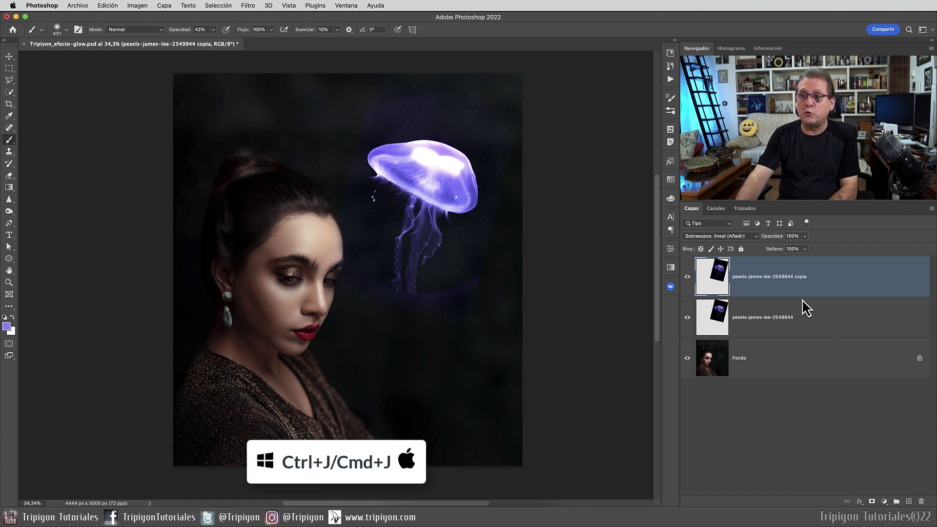
Step: Duplicate the jellyfish layer into 'copia 2' and select all three jellyfish layers
key(cmd+j)
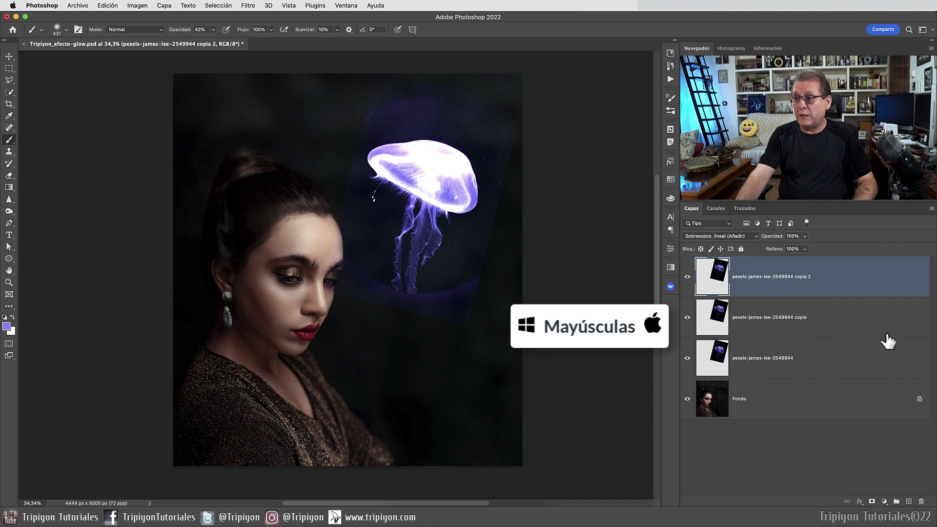
shift+click(813, 358)
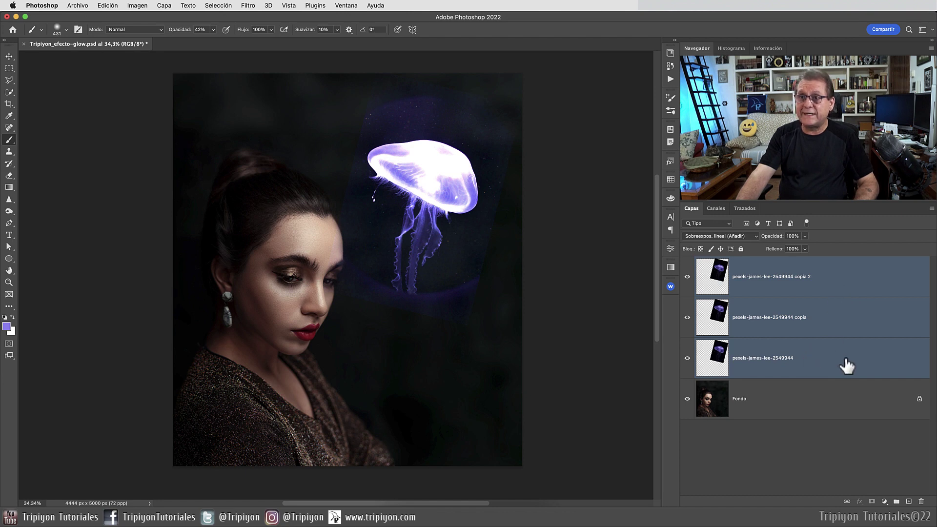
Step: Group the three jellyfish layers and name the group 'Medusa'
click(166, 6)
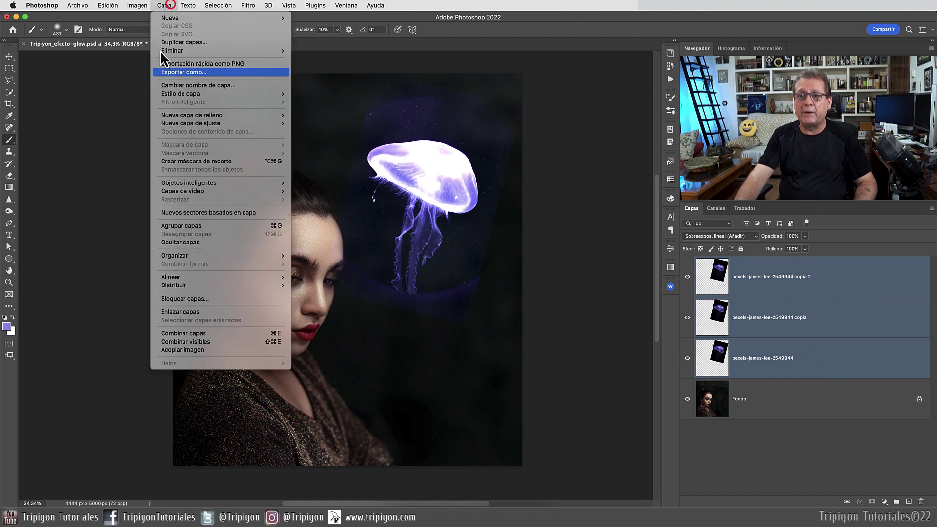
click(189, 226)
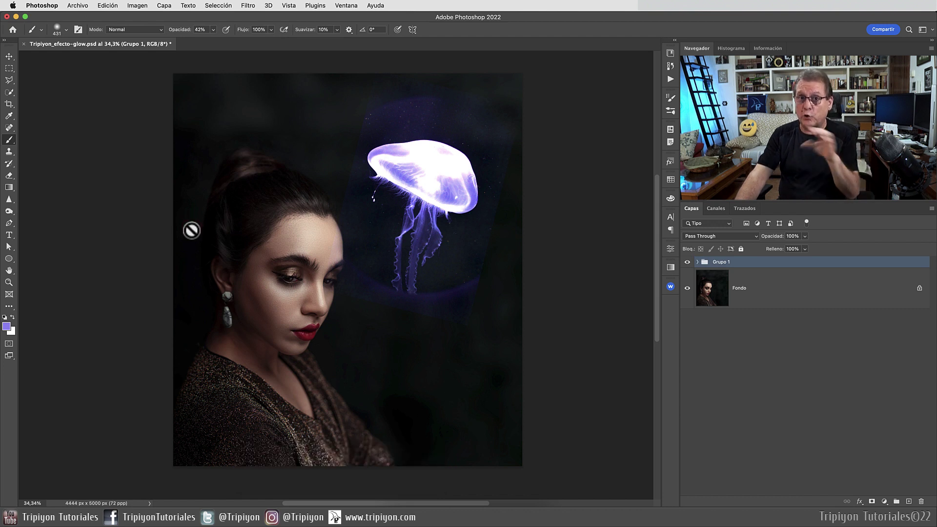
double_click(719, 262)
text(Medusa)
key(Return)
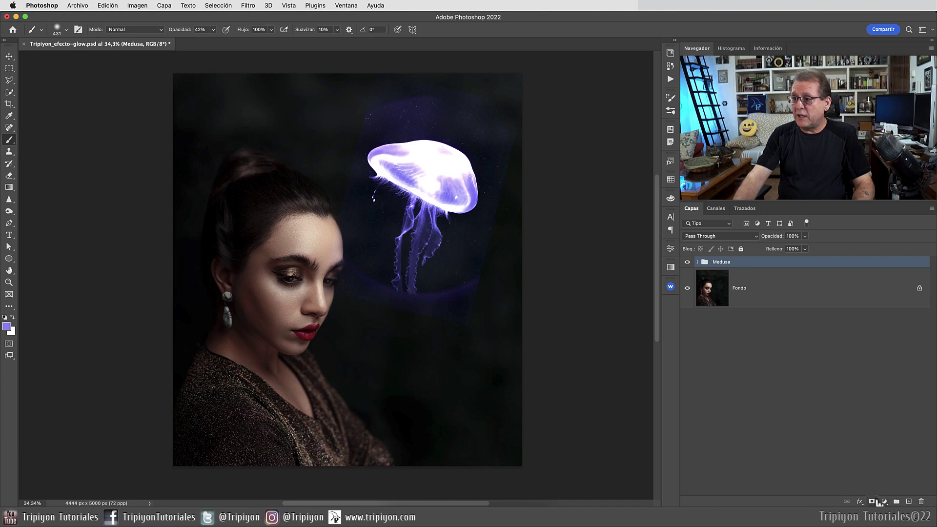
Step: Add a layer mask to the Medusa group and set a 100%-opacity brush of about 547 px
click(872, 502)
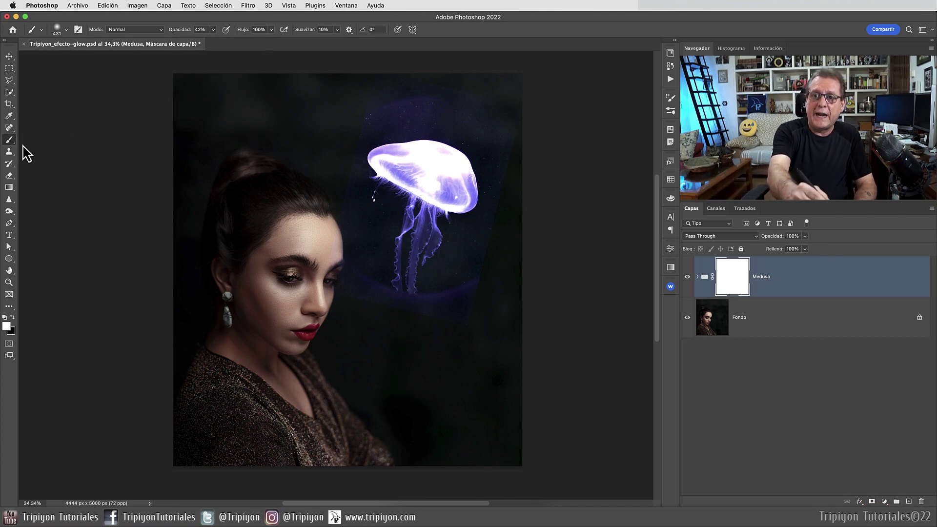
key(b)
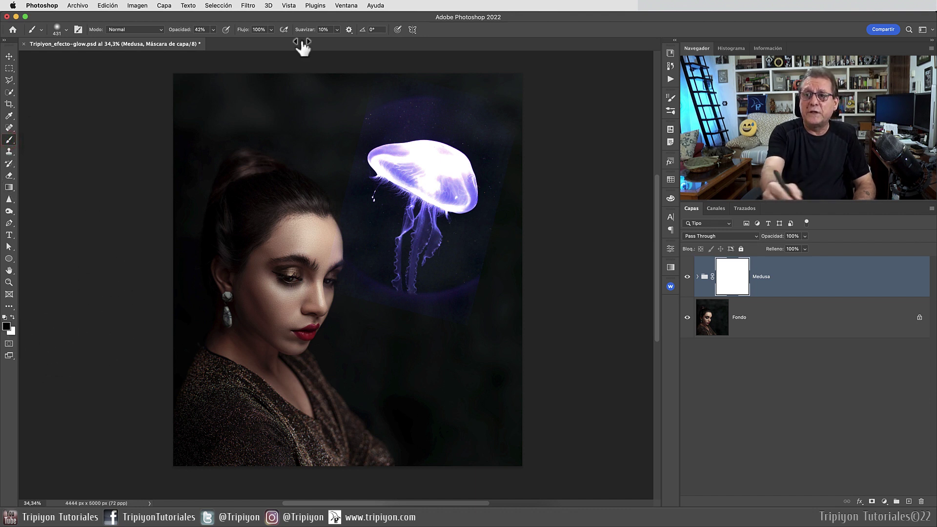
drag(182, 34, 209, 36)
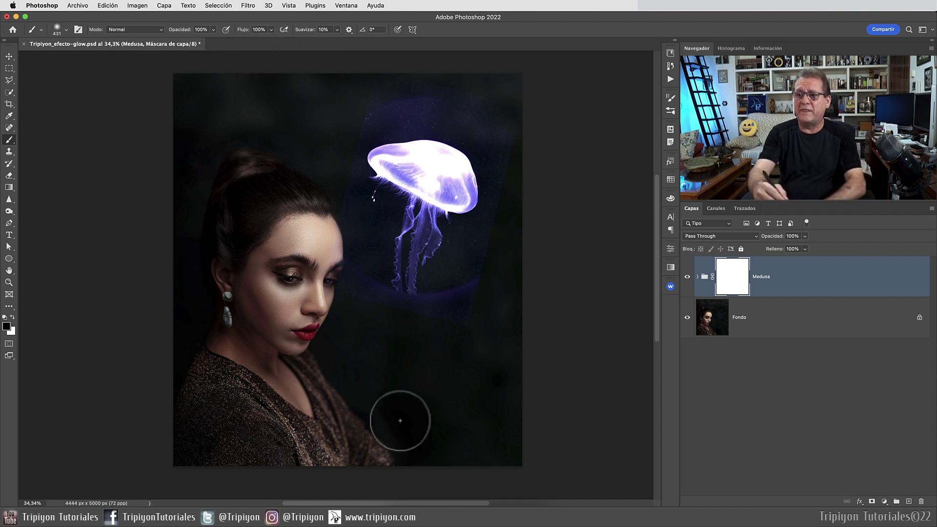
drag(366, 330, 395, 335)
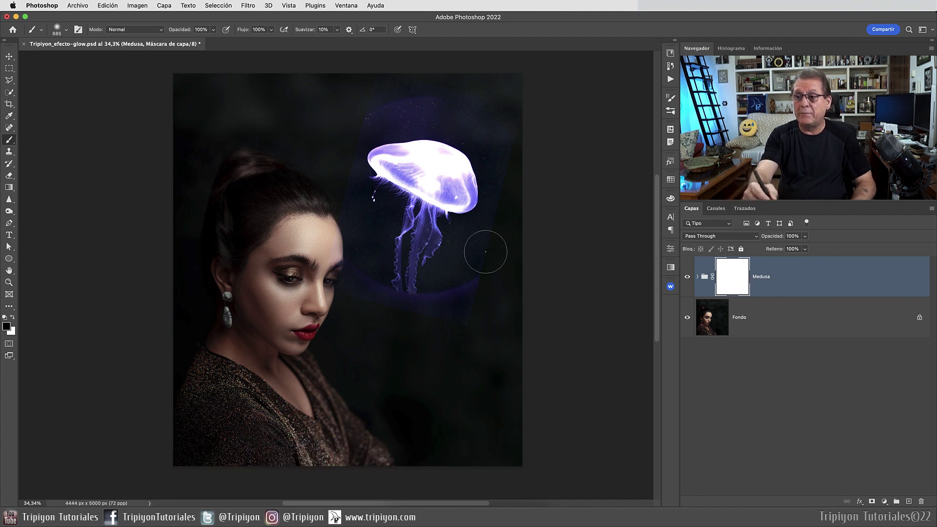
Step: Paint on the mask to hide the photo edges right, above and left of the jellyfish
drag(485, 254, 474, 115)
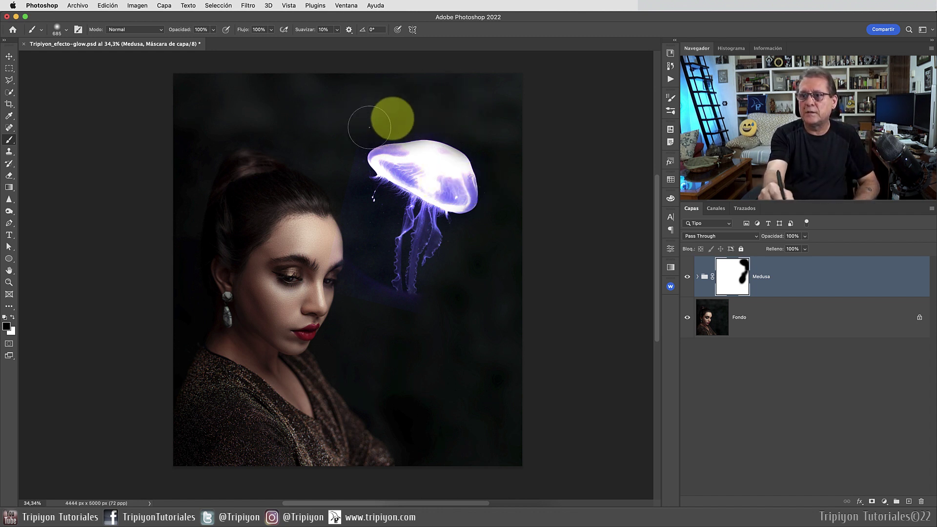
drag(391, 116, 361, 152)
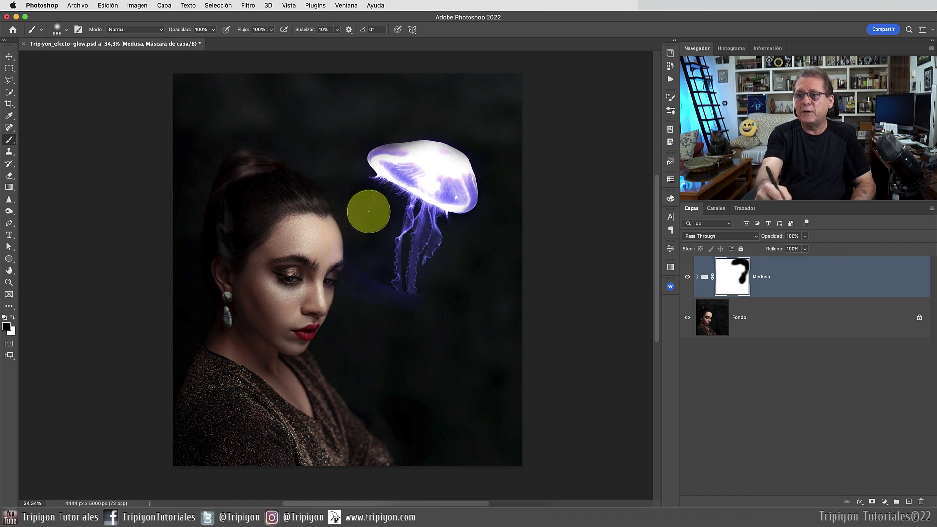
drag(369, 211, 391, 299)
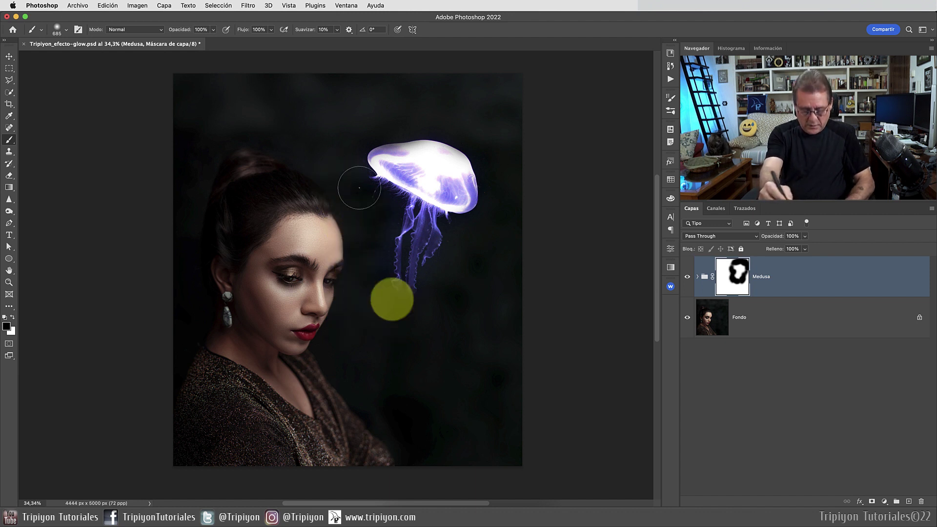
drag(356, 173, 319, 176)
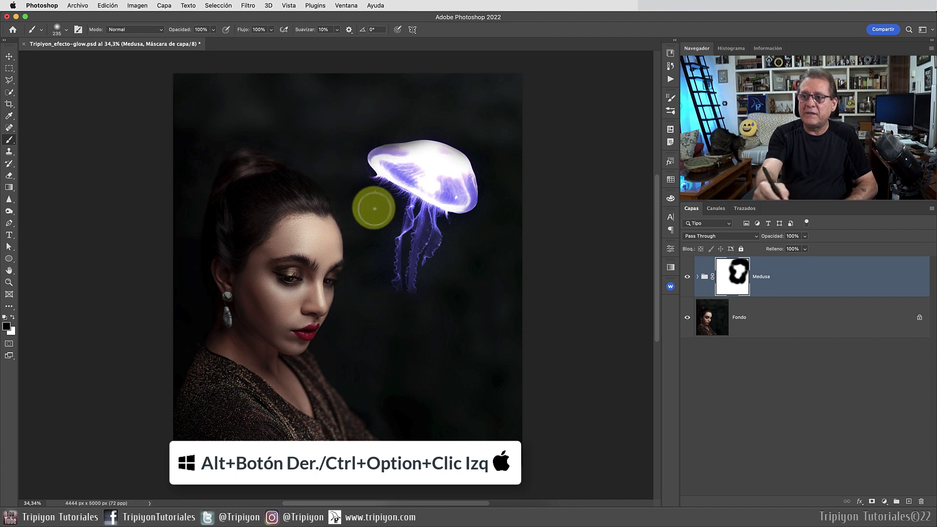
Step: Paint white with a 235 px brush to reveal the bell's upper edge, then select the bottom jellyfish layer
key(x)
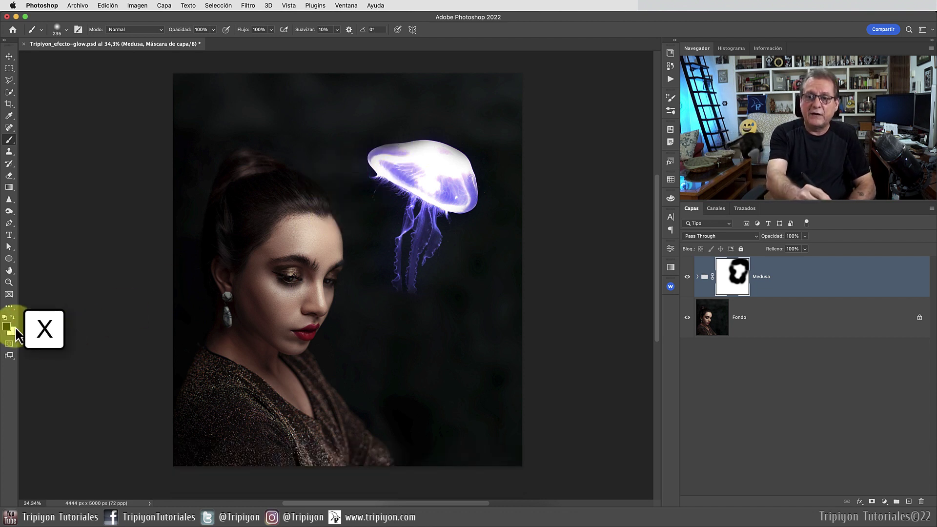
key(x)
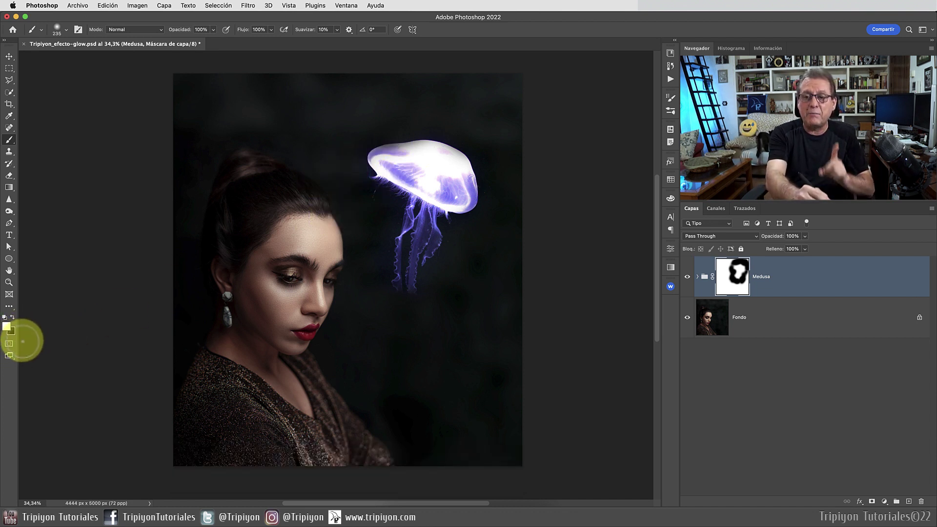
mouse_move(377, 176)
mouse_down()
mouse_move(391, 153)
mouse_move(425, 146)
mouse_move(464, 168)
mouse_move(439, 184)
mouse_move(460, 189)
mouse_up()
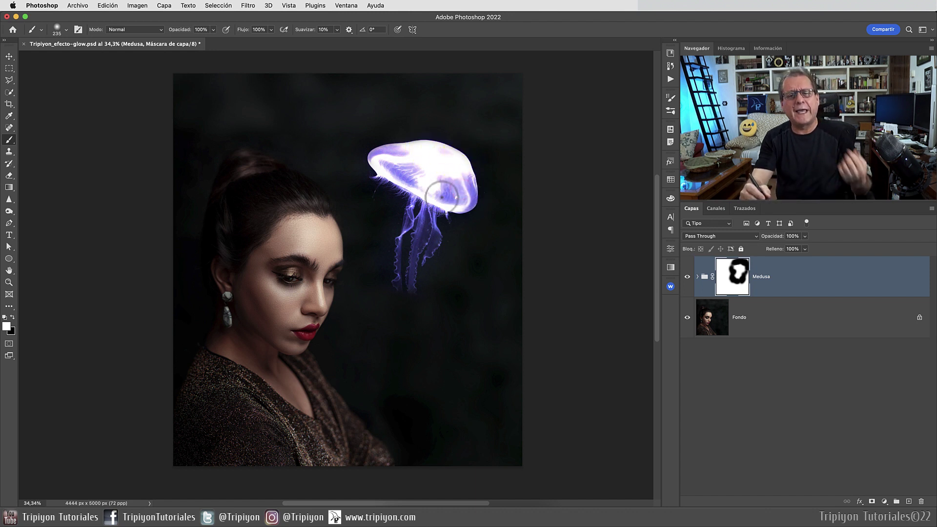
click(697, 277)
click(830, 402)
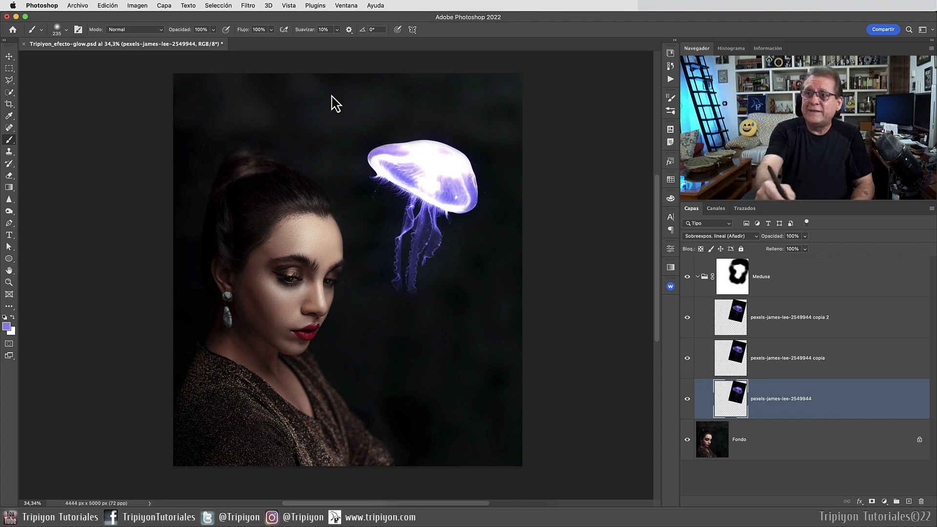
Step: Convert the bottom jellyfish layer to a smart object and apply a 114,8-pixel Gaussian blur
click(248, 6)
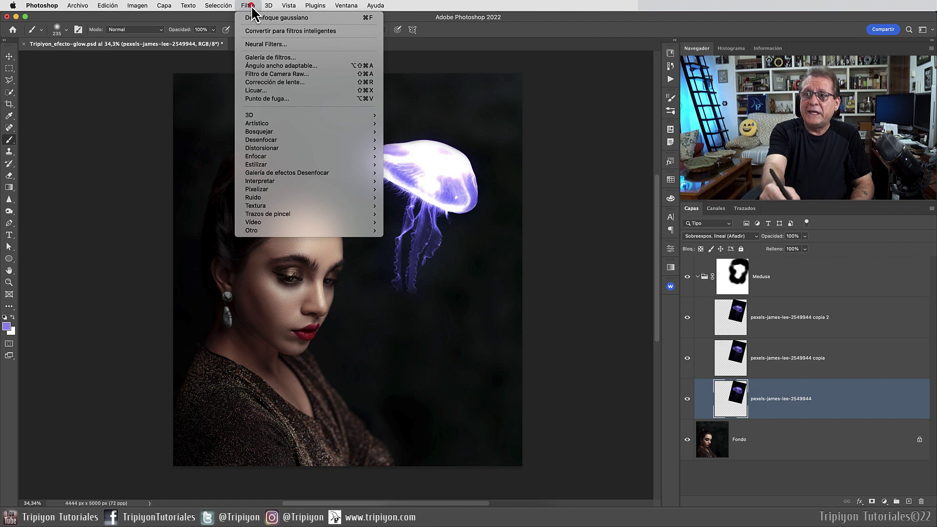
click(269, 31)
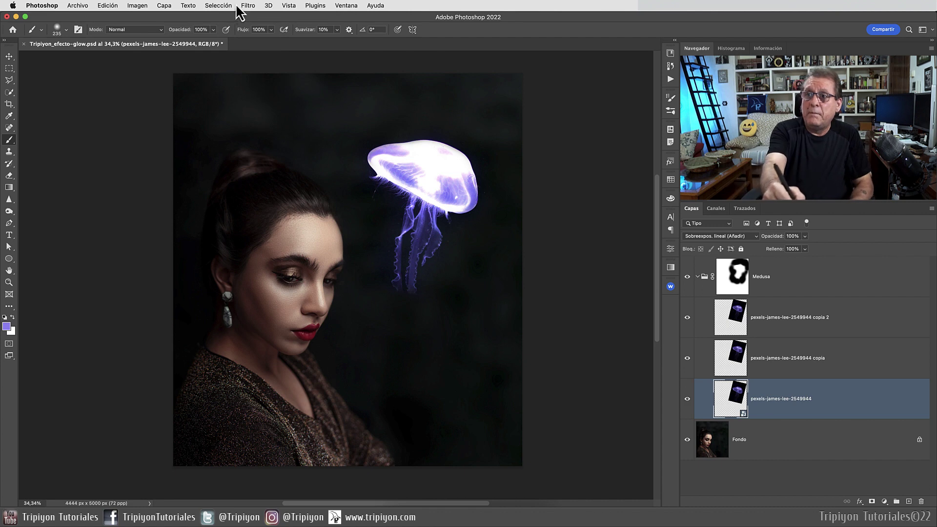
click(247, 5)
mouse_move(261, 140)
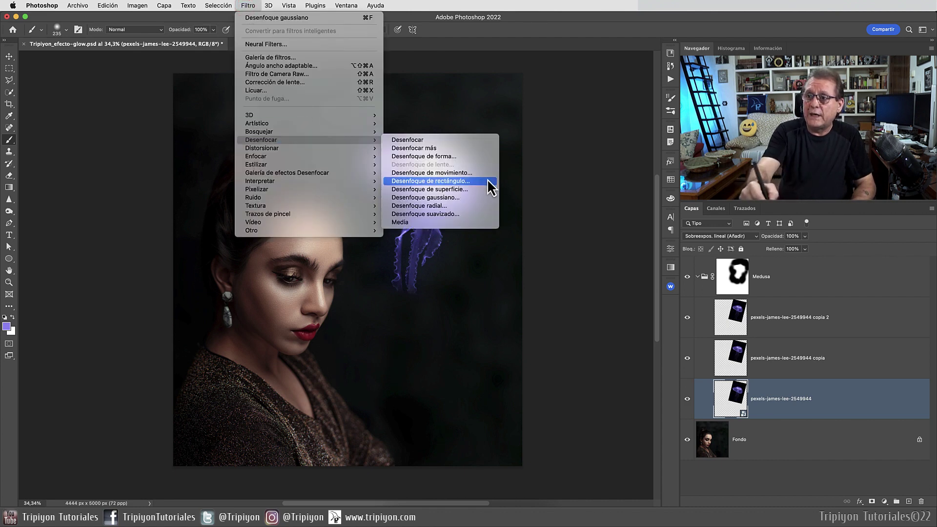
click(488, 197)
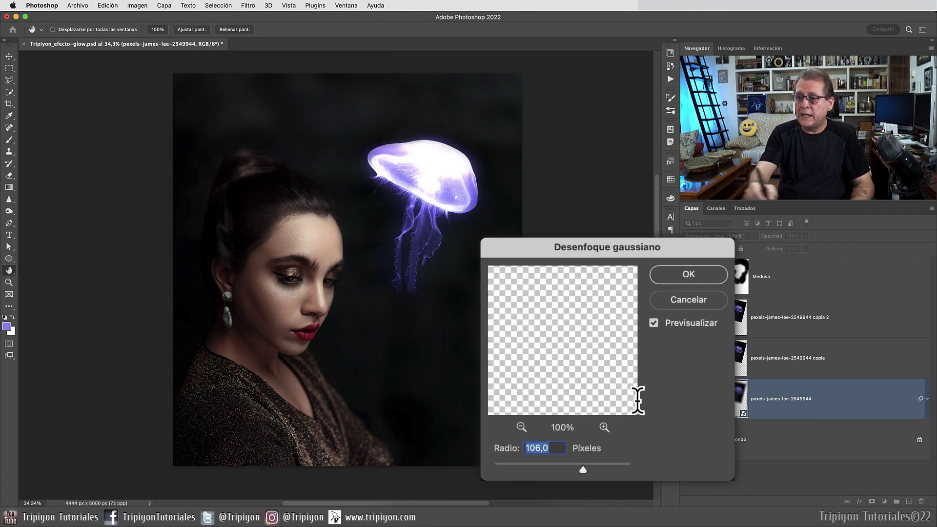
drag(552, 482, 558, 481)
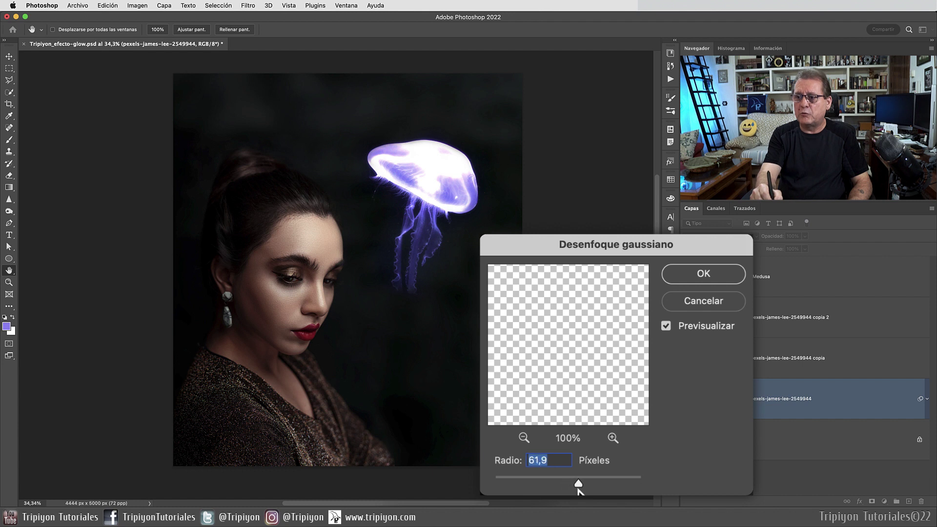
drag(577, 487, 599, 492)
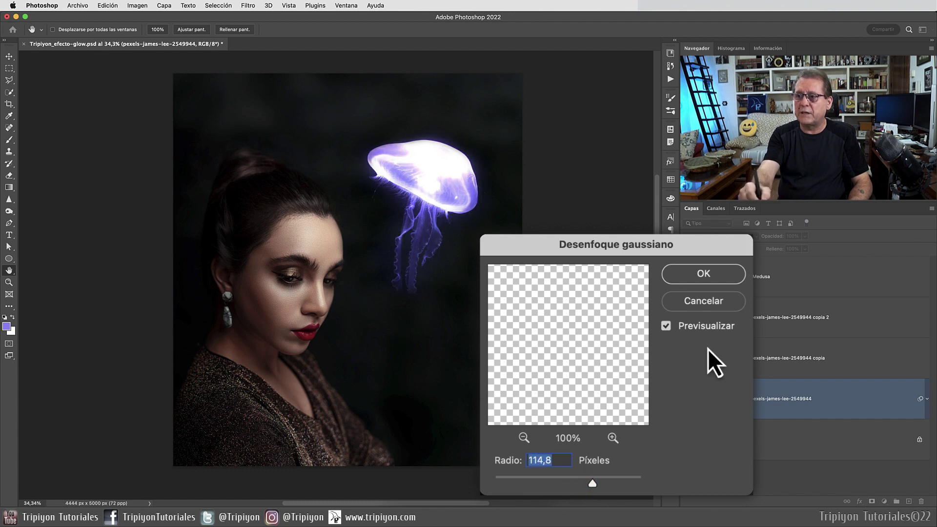
click(668, 326)
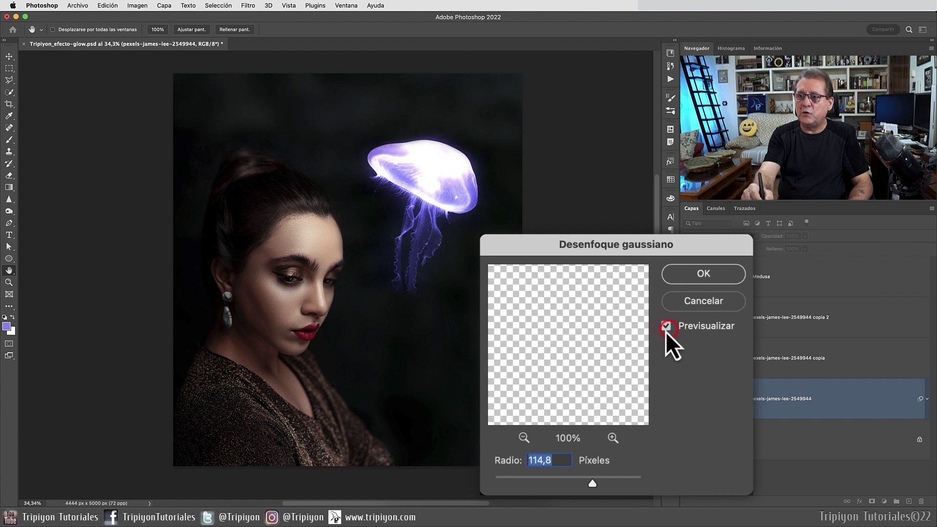
click(666, 326)
click(667, 326)
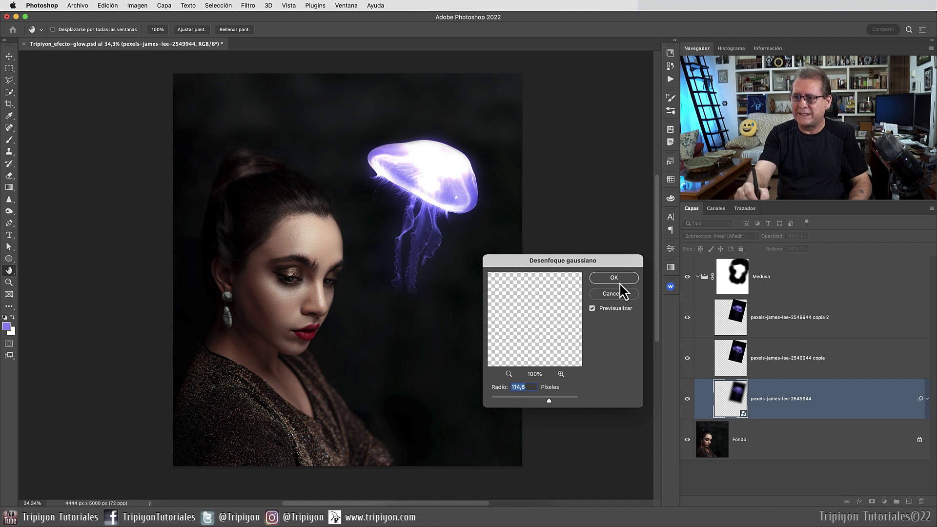
click(619, 277)
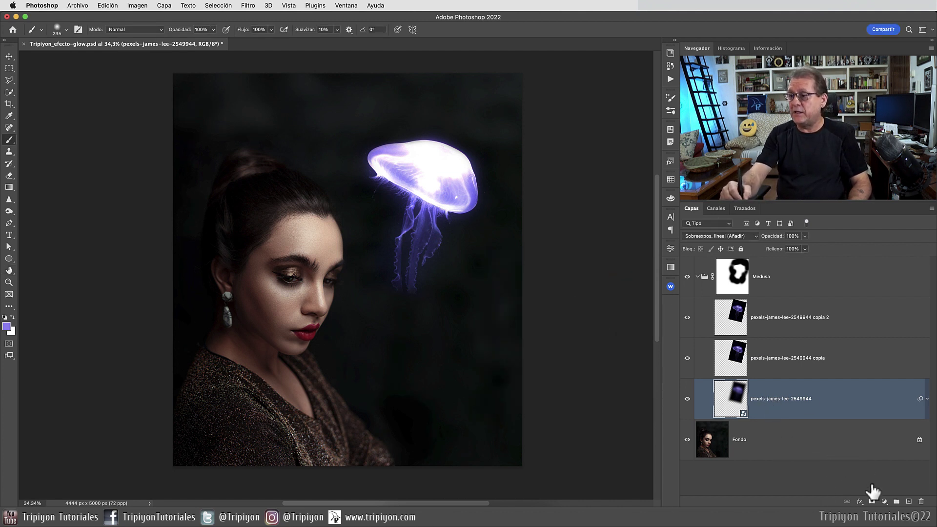
Step: Add a layer mask to the blurred jellyfish layer, compare the blur on and off, then target the mask
click(872, 502)
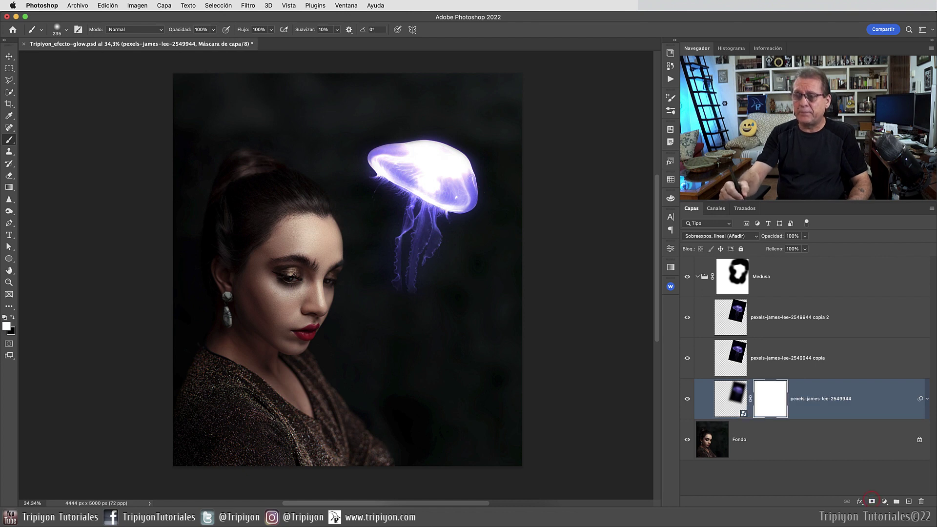
mouse_move(457, 169)
mouse_down()
mouse_move(485, 183)
mouse_move(476, 278)
mouse_up()
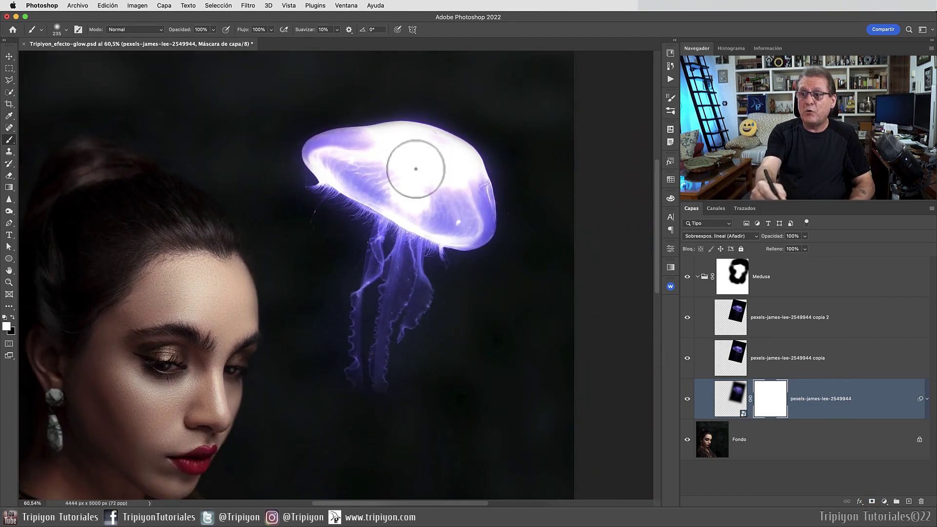
click(926, 401)
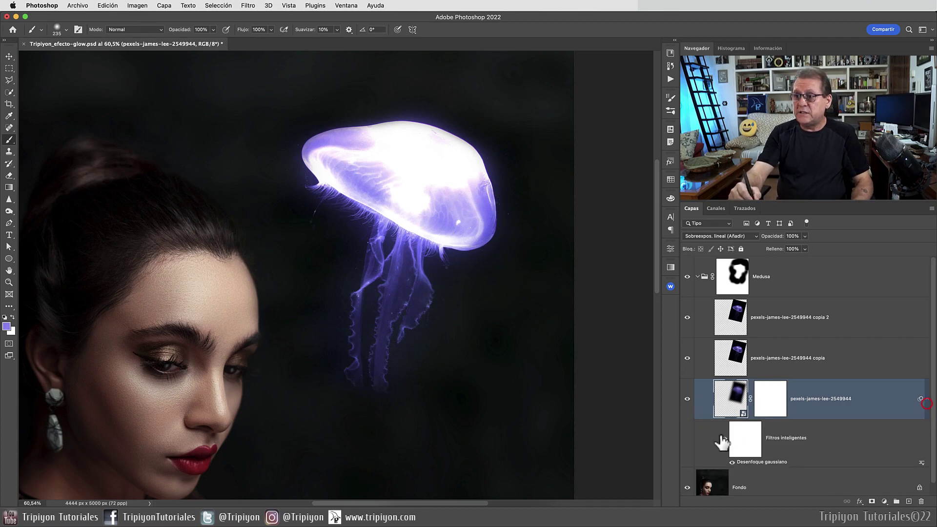
click(722, 439)
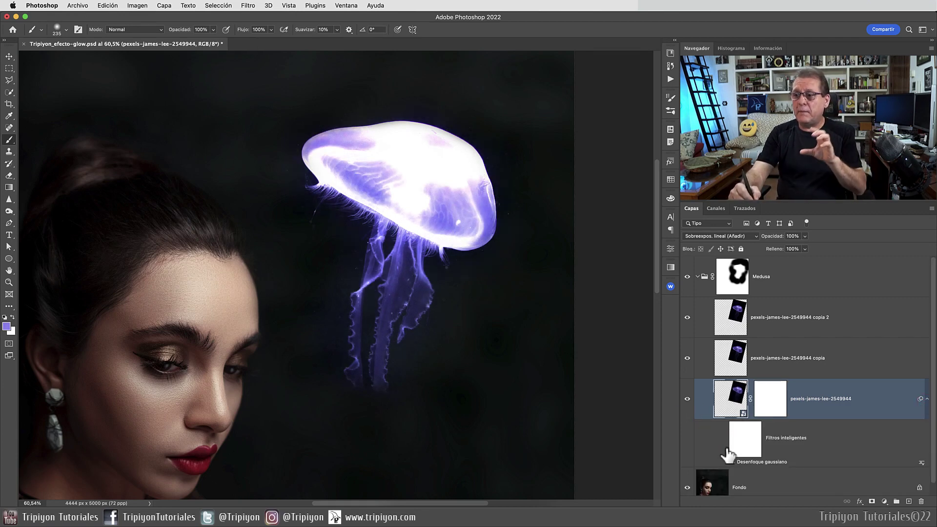
click(724, 439)
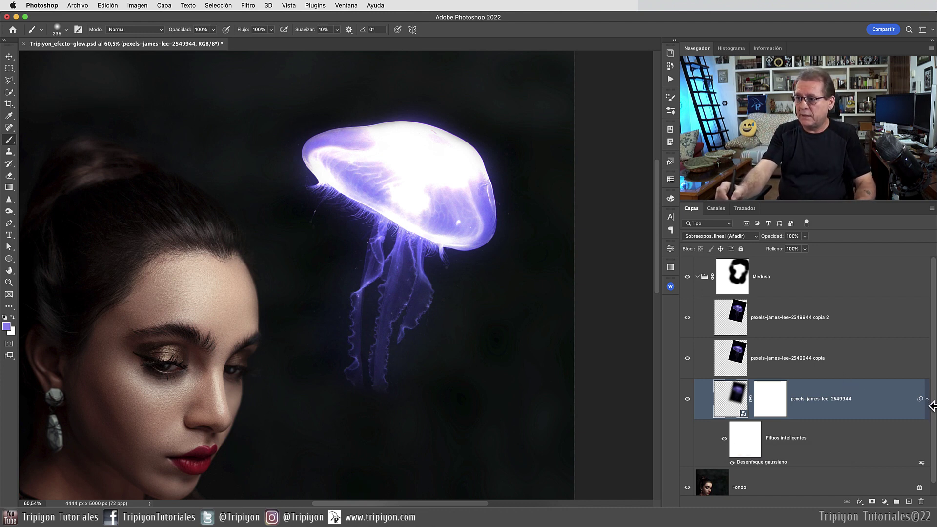
click(743, 444)
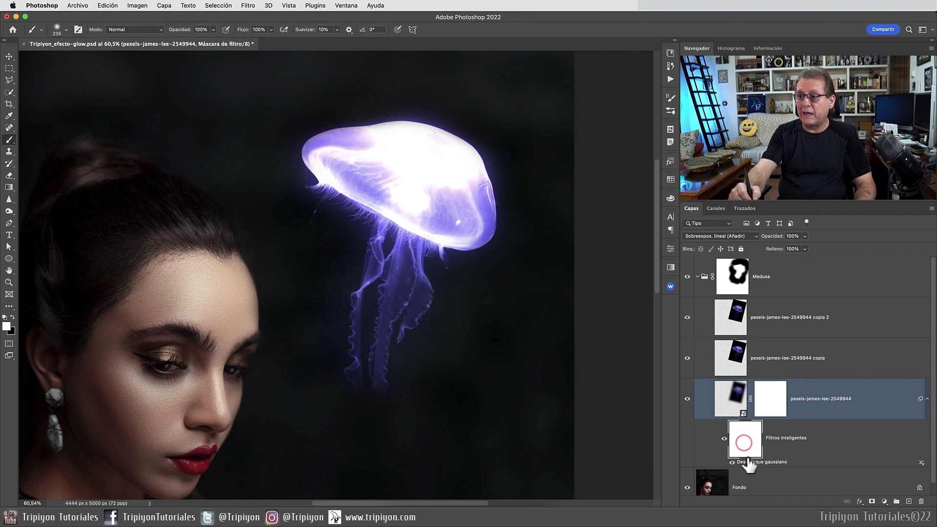
click(926, 399)
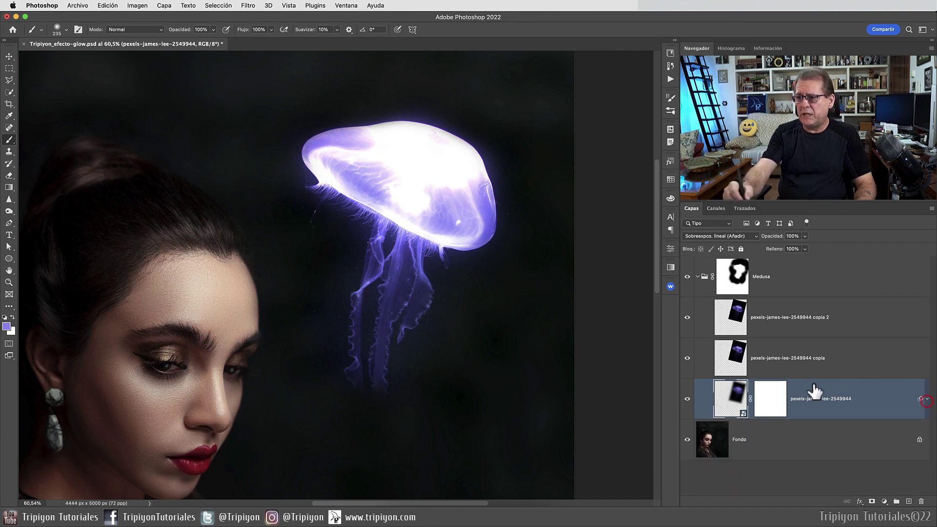
click(777, 399)
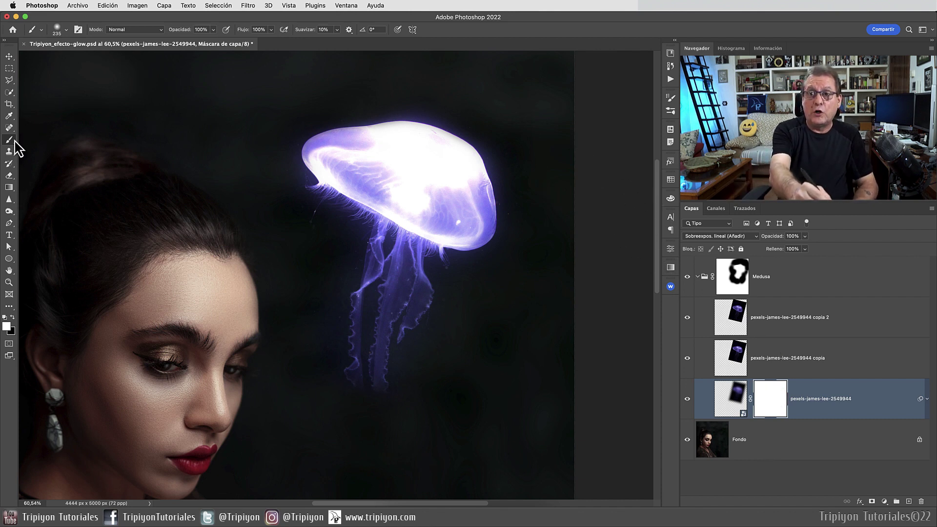
Step: Paint black at 46% opacity with a ~404 px brush on the mask over the jellyfish bell
click(13, 317)
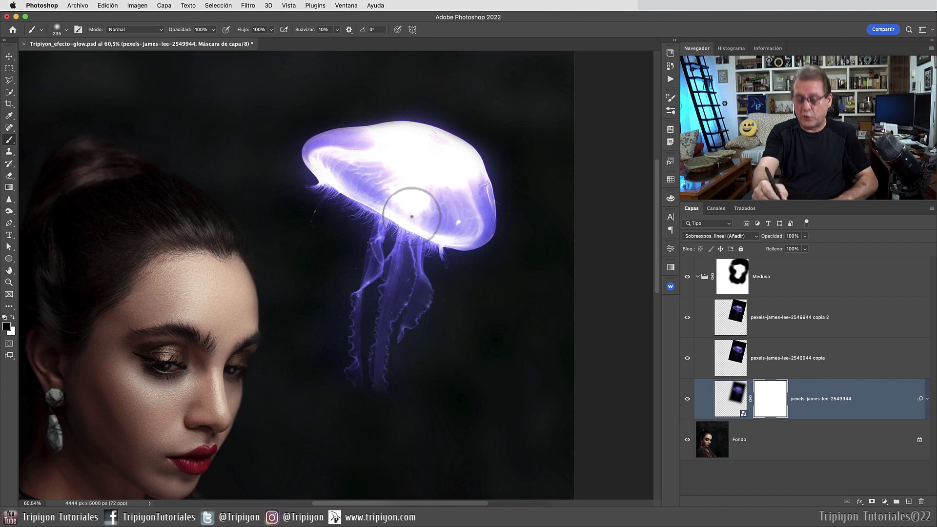
mouse_move(374, 190)
mouse_down()
mouse_move(356, 190)
mouse_move(381, 179)
mouse_move(324, 156)
mouse_move(343, 169)
mouse_move(323, 140)
mouse_move(320, 150)
mouse_move(362, 138)
mouse_move(462, 213)
mouse_move(387, 192)
mouse_move(478, 226)
mouse_move(458, 223)
mouse_move(470, 203)
mouse_move(378, 155)
mouse_move(370, 131)
mouse_up()
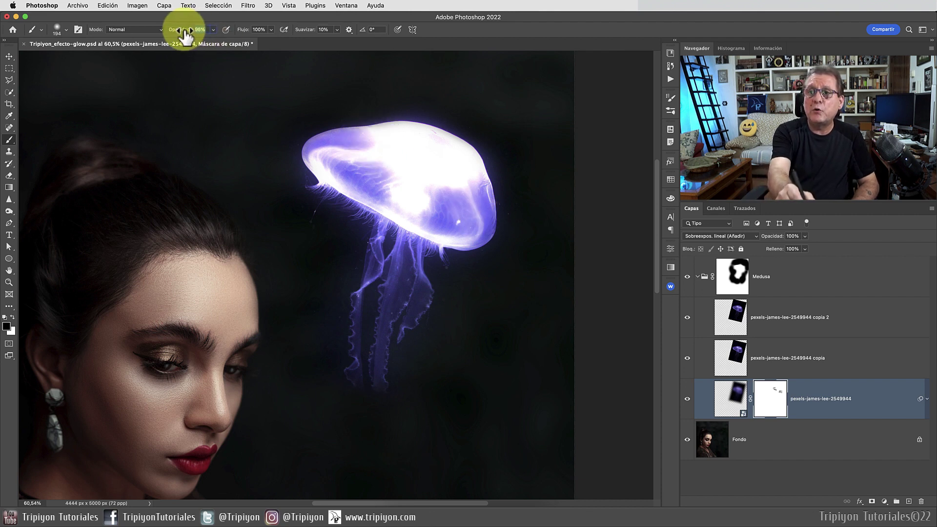
drag(184, 32, 170, 31)
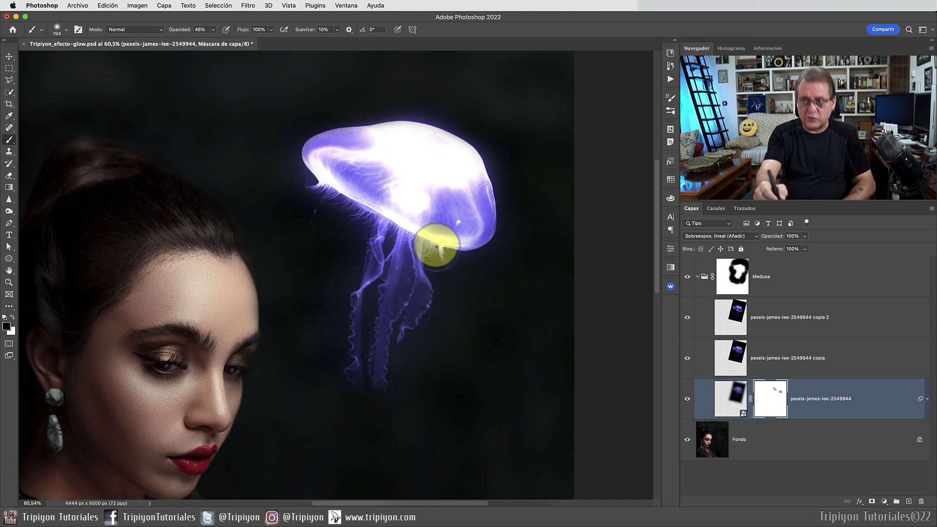
mouse_move(397, 195)
mouse_down()
mouse_move(412, 194)
mouse_move(380, 147)
mouse_move(445, 151)
mouse_move(462, 182)
mouse_move(385, 136)
mouse_move(324, 151)
mouse_move(426, 156)
mouse_move(444, 184)
mouse_up()
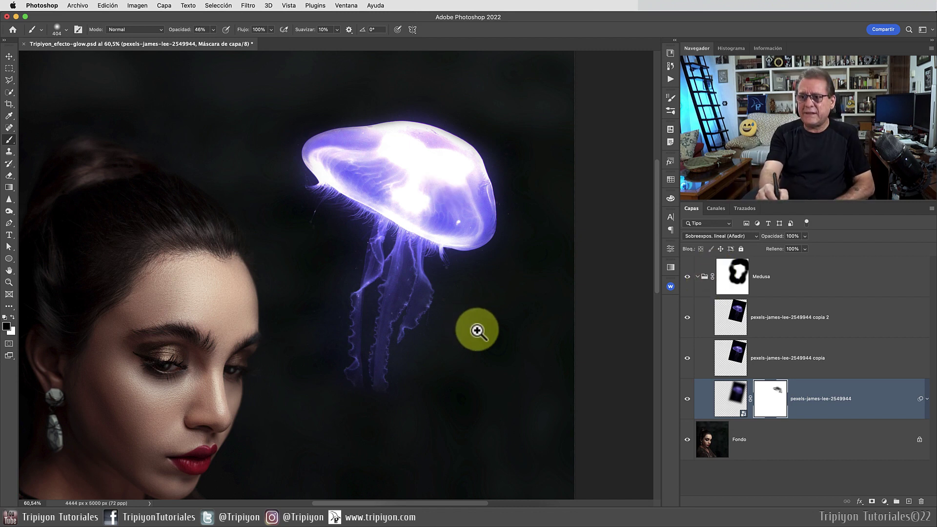
drag(477, 328, 433, 343)
drag(439, 397, 428, 303)
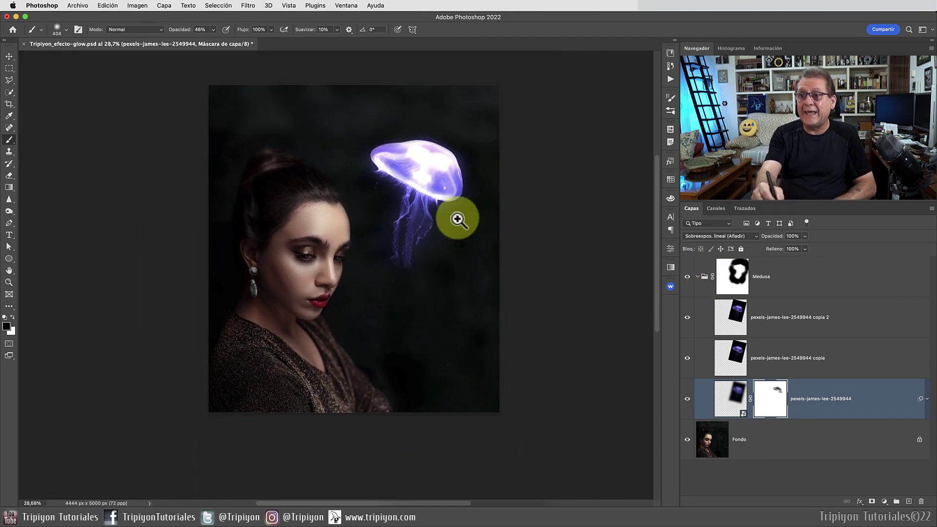
Step: Select the top jellyfish copy 'copia 2' and add a new empty layer above it
drag(454, 215, 459, 223)
drag(449, 274, 420, 330)
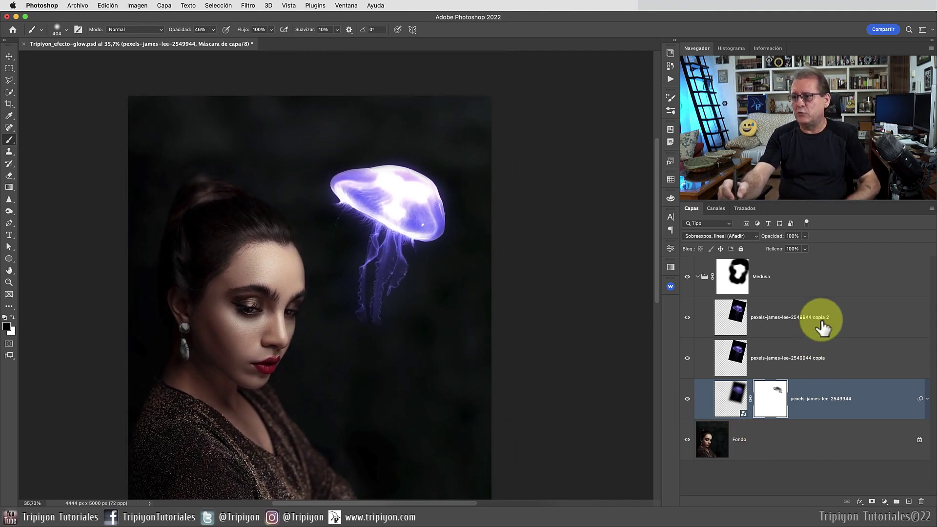
click(853, 318)
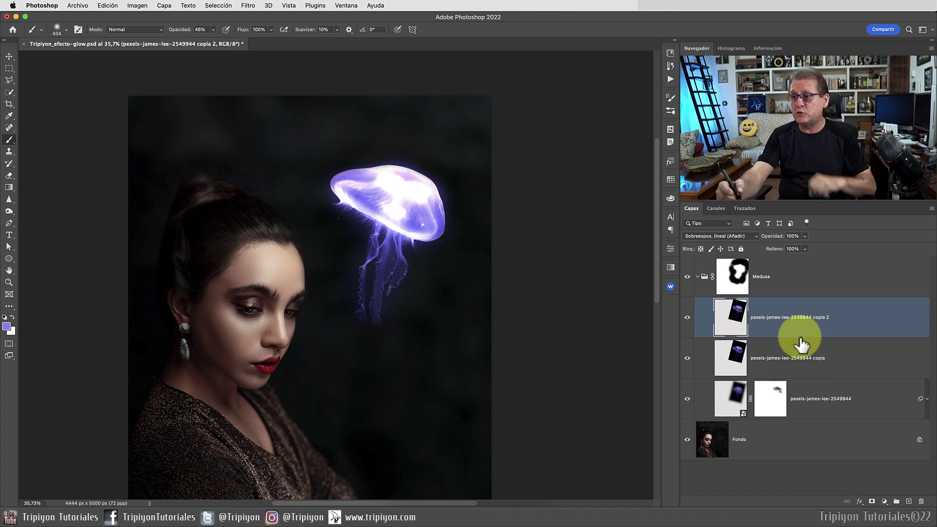
click(909, 501)
text(resplandor)
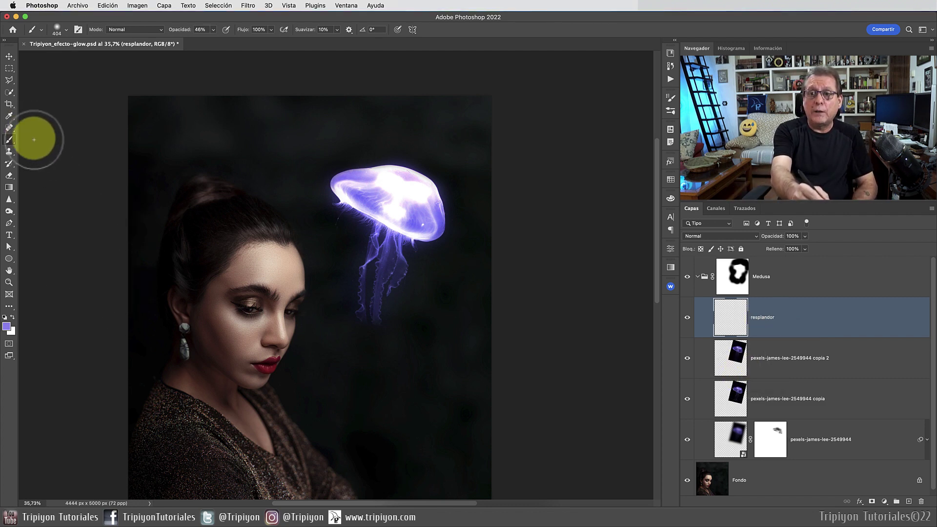
Step: Set the foreground colour to the light purple #a99dff sampled from the jellyfish
click(6, 326)
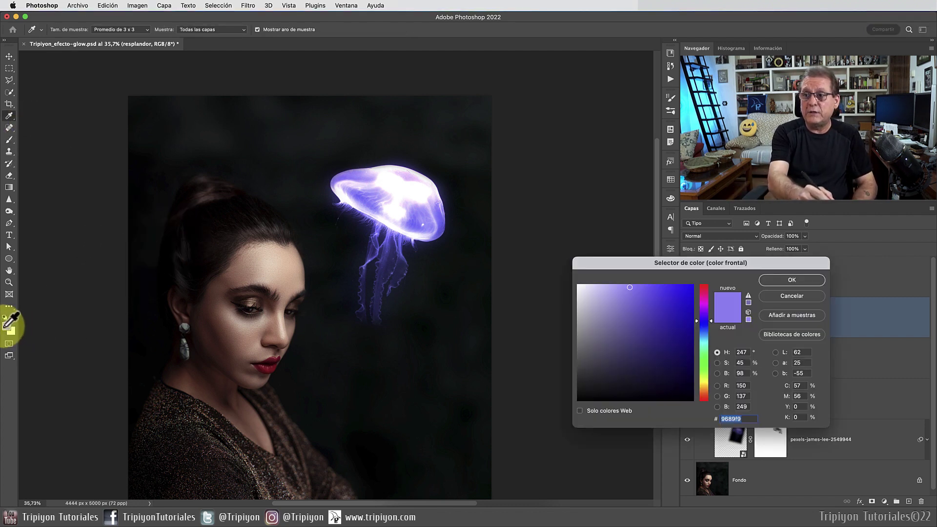
drag(712, 260, 501, 288)
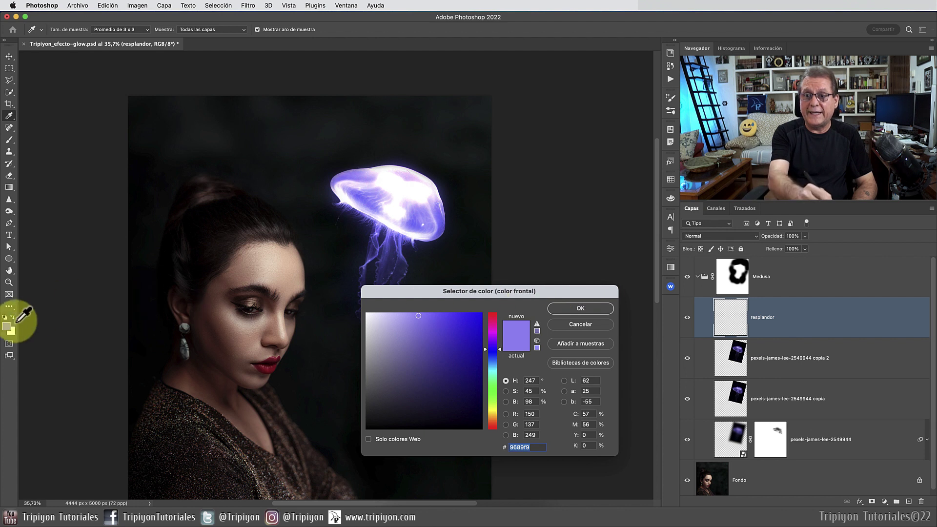
click(415, 218)
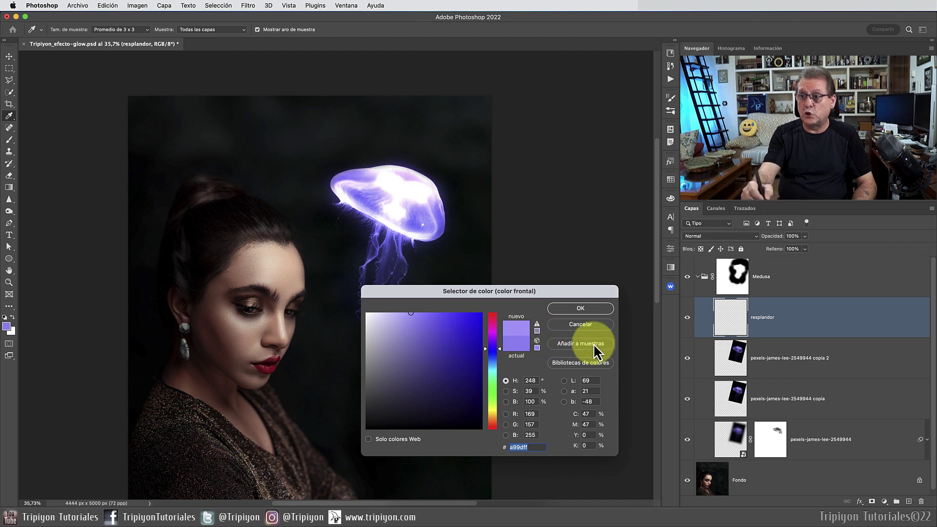
click(603, 312)
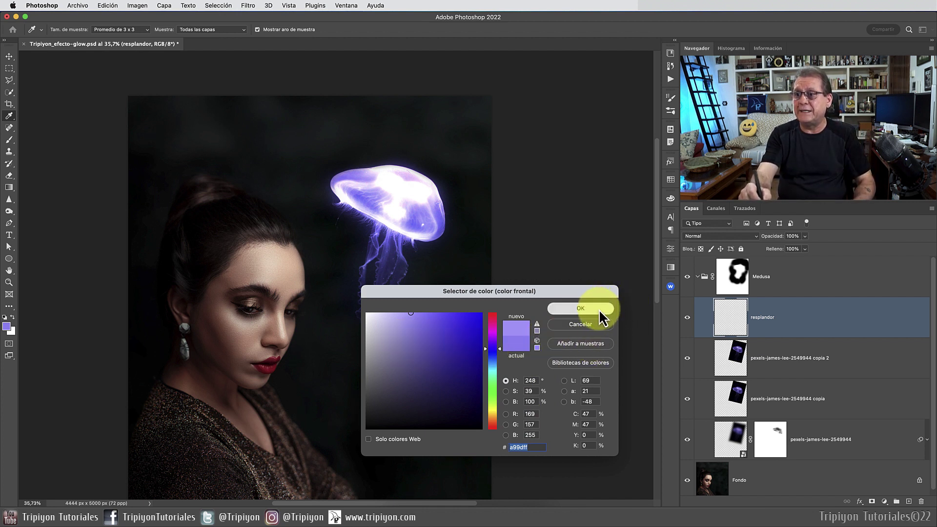
key(b)
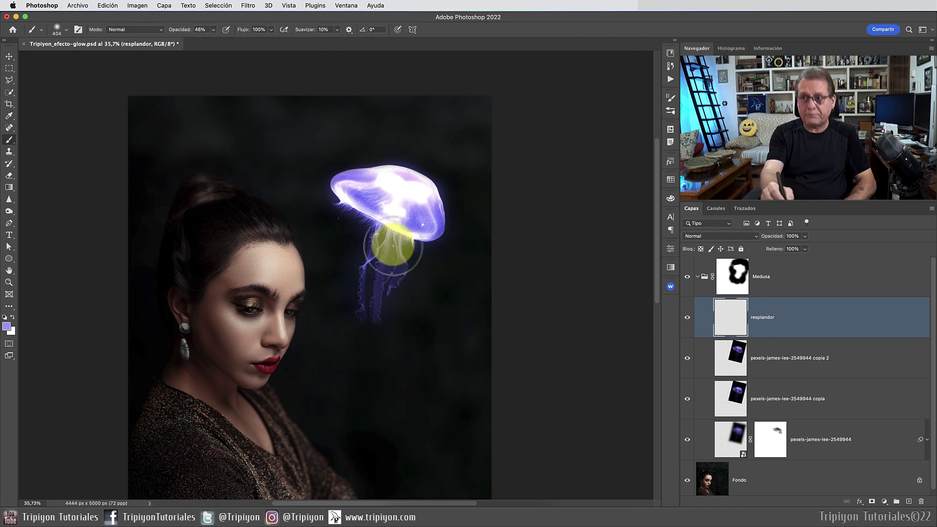
Step: Lower the brush opacity to 11% and paint faint glow strokes around the jellyfish bell
drag(185, 31, 176, 32)
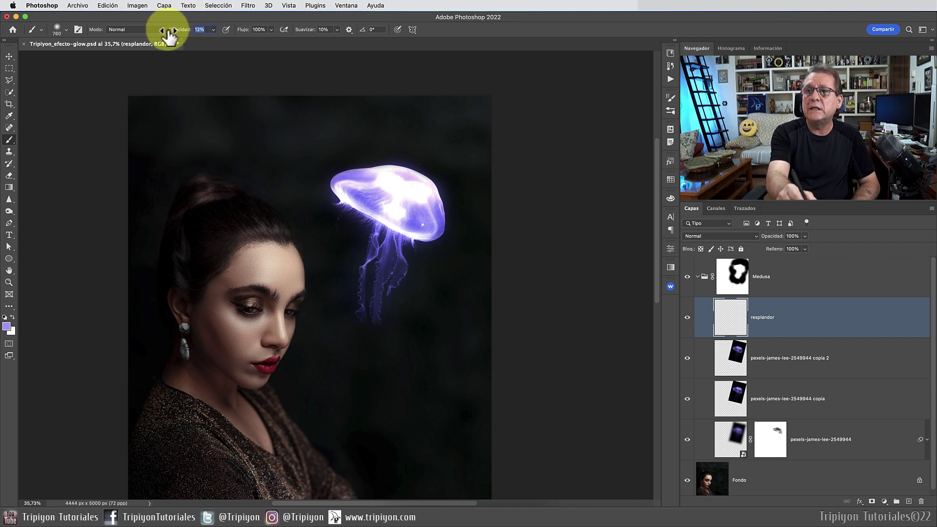
drag(168, 35, 167, 46)
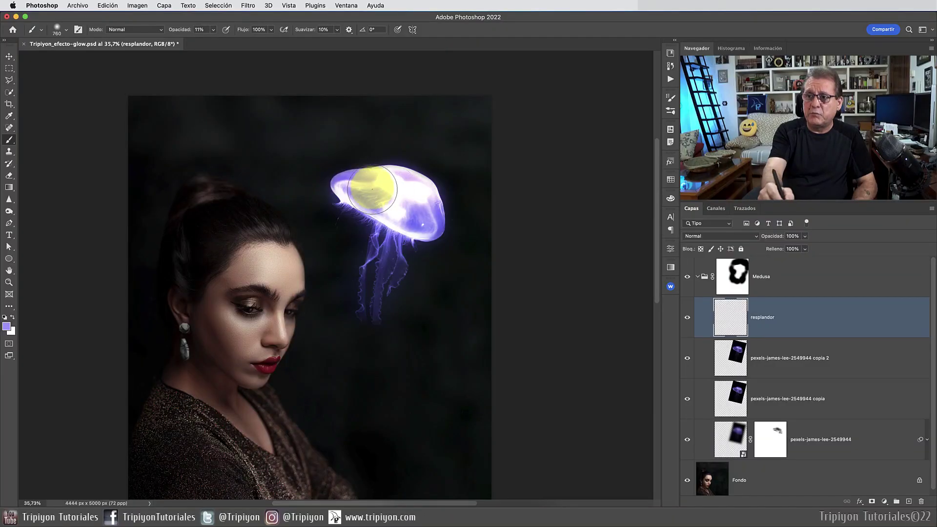
mouse_move(385, 188)
mouse_down()
mouse_move(358, 190)
mouse_move(391, 161)
mouse_move(346, 197)
mouse_move(408, 163)
mouse_move(341, 167)
mouse_move(356, 156)
mouse_move(360, 167)
mouse_move(434, 182)
mouse_move(414, 194)
mouse_move(412, 167)
mouse_move(421, 200)
mouse_move(447, 229)
mouse_move(424, 205)
mouse_move(433, 253)
mouse_move(443, 203)
mouse_up()
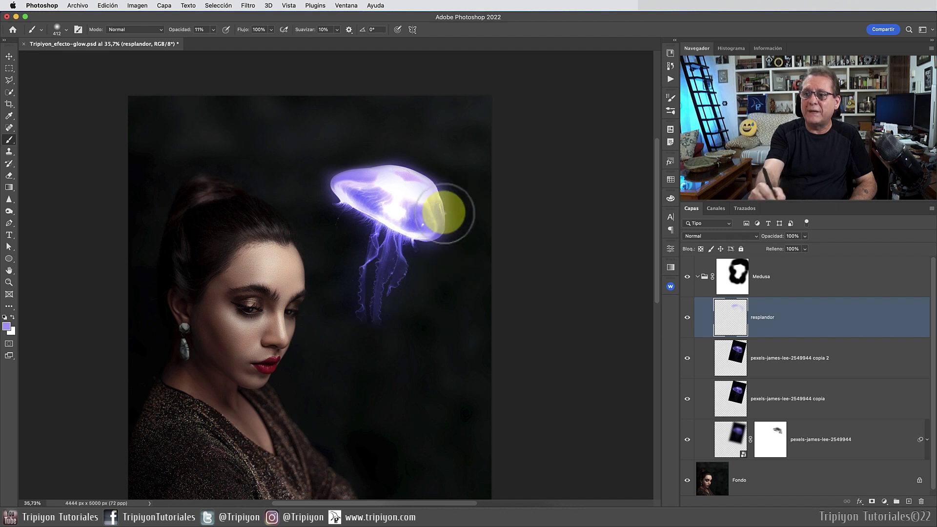
drag(376, 283, 370, 277)
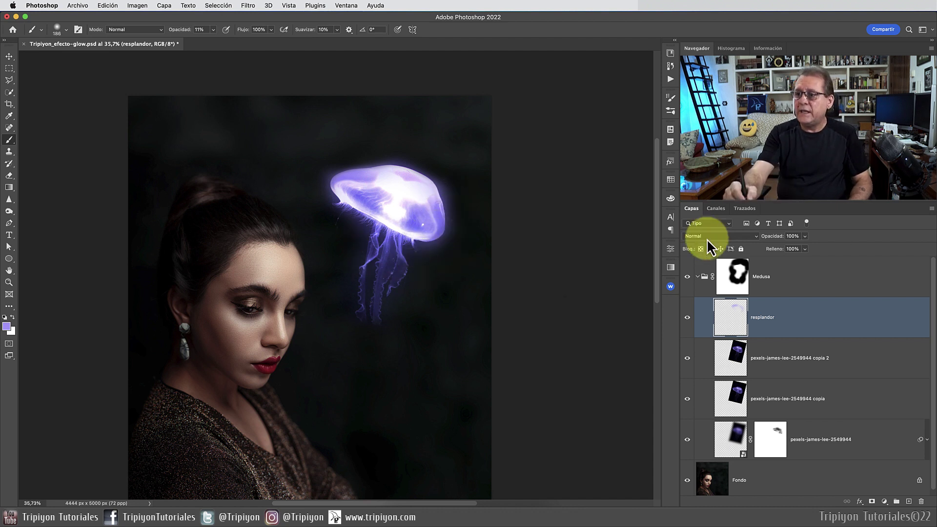
Step: Set the resplandor layer to Sobreexponer color and shrink the brush to about 125 px
click(707, 237)
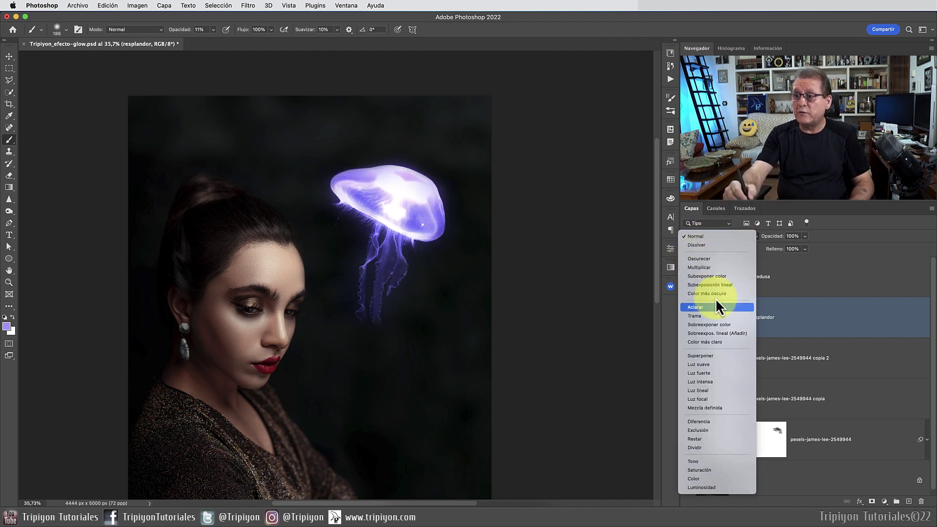
click(712, 326)
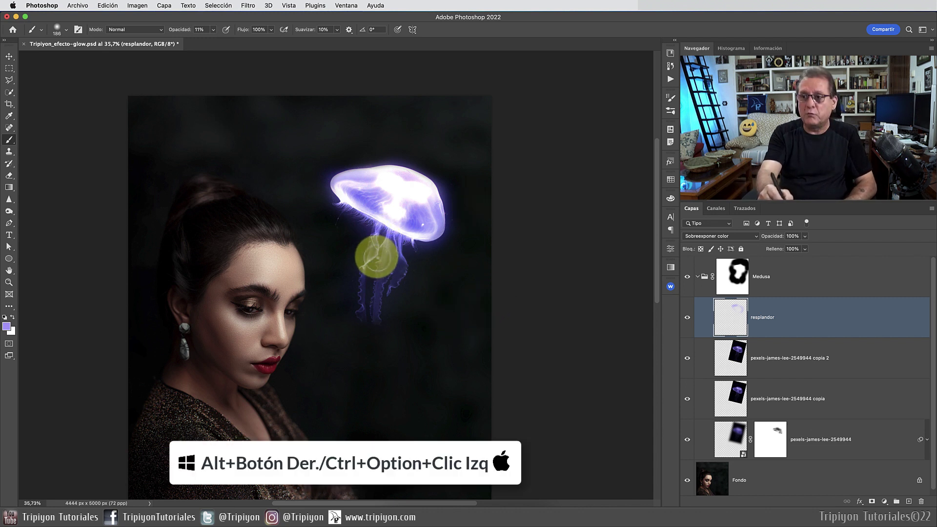
drag(372, 256, 351, 256)
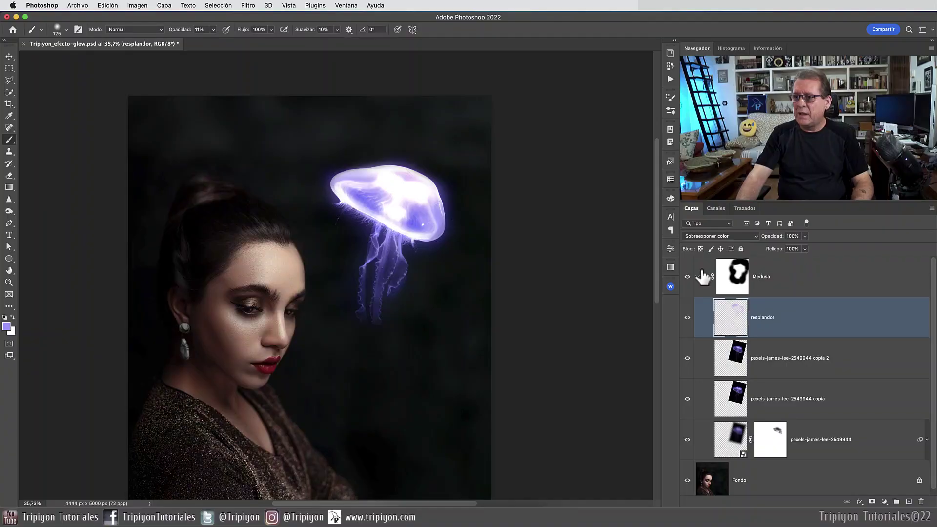
Step: Collapse the Medusa group and select the Fondo background layer
click(698, 276)
click(775, 316)
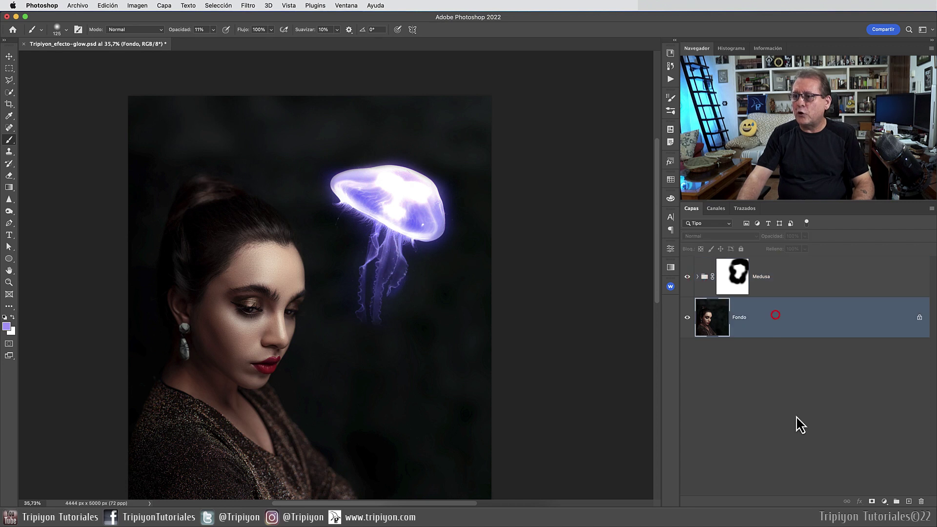
drag(311, 325, 336, 302)
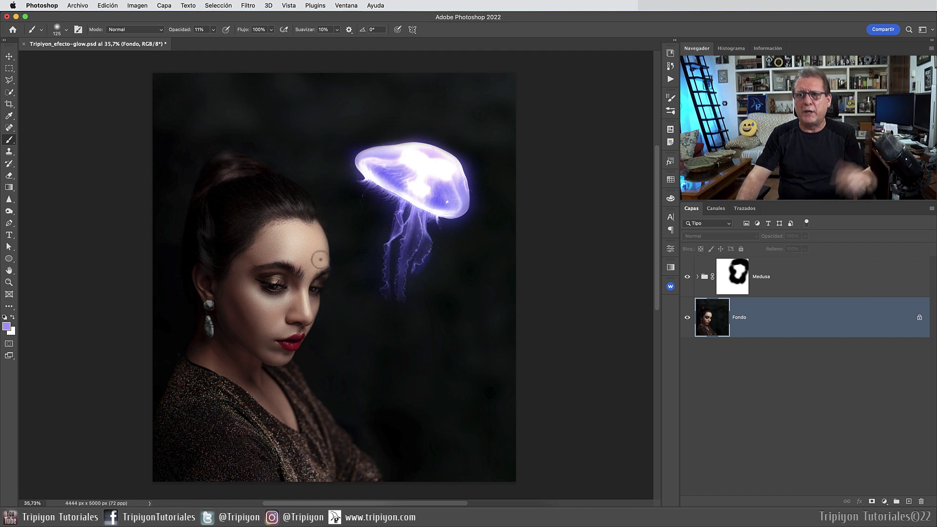
Step: Select the woman automatically with Selección > Sujeto
click(218, 7)
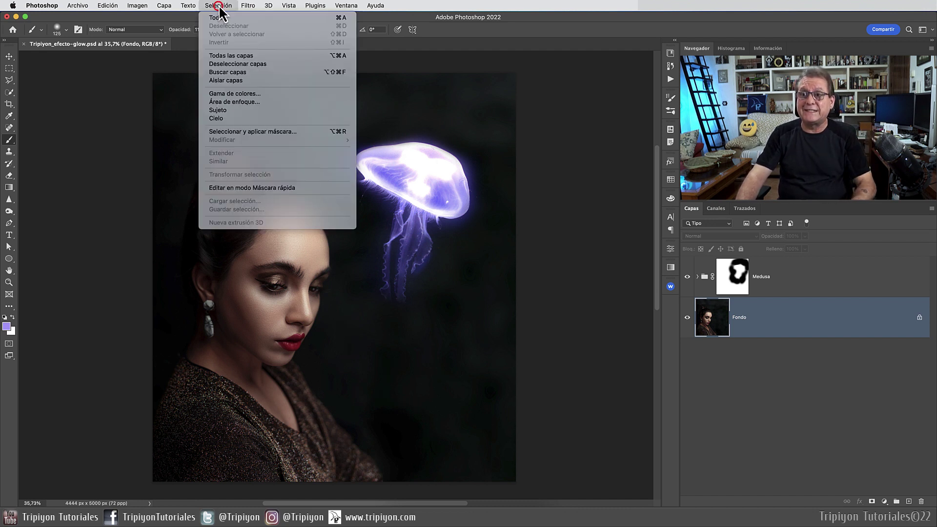
click(236, 113)
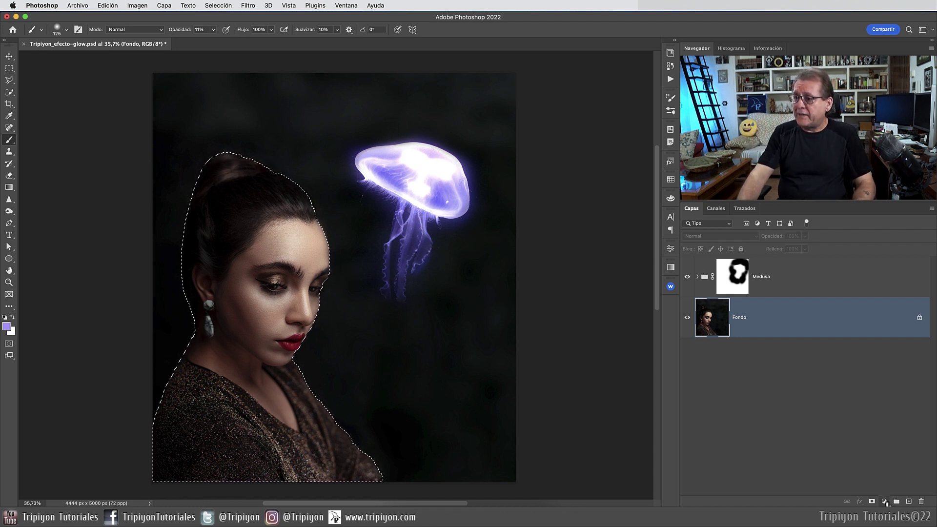
click(885, 501)
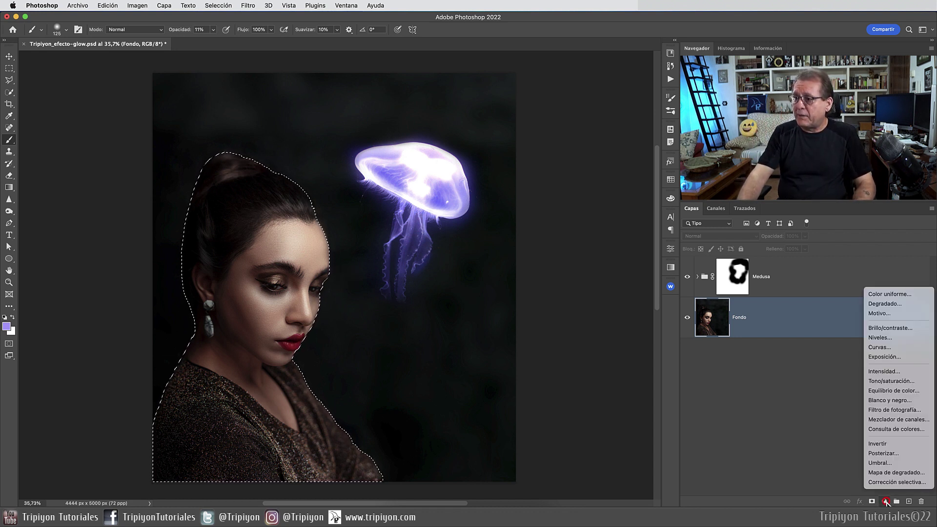
Step: Add a Tono/saturación adjustment over the woman with Colorear ticked
click(886, 380)
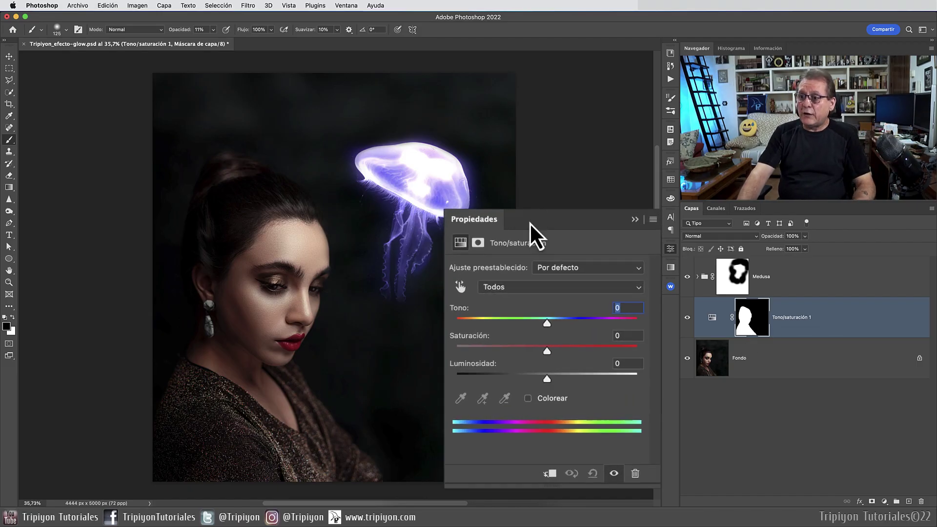
click(528, 399)
text(248)
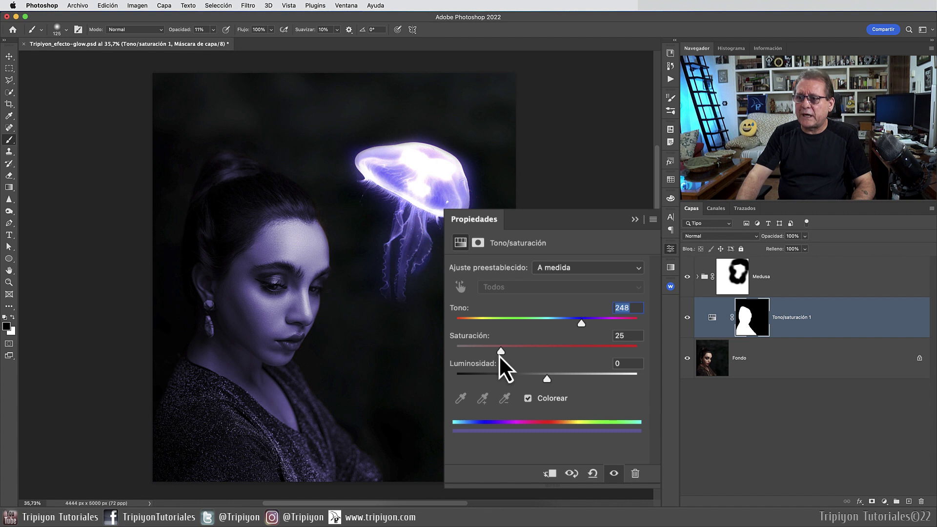
mouse_move(500, 353)
mouse_down()
mouse_move(513, 353)
mouse_move(505, 345)
mouse_up()
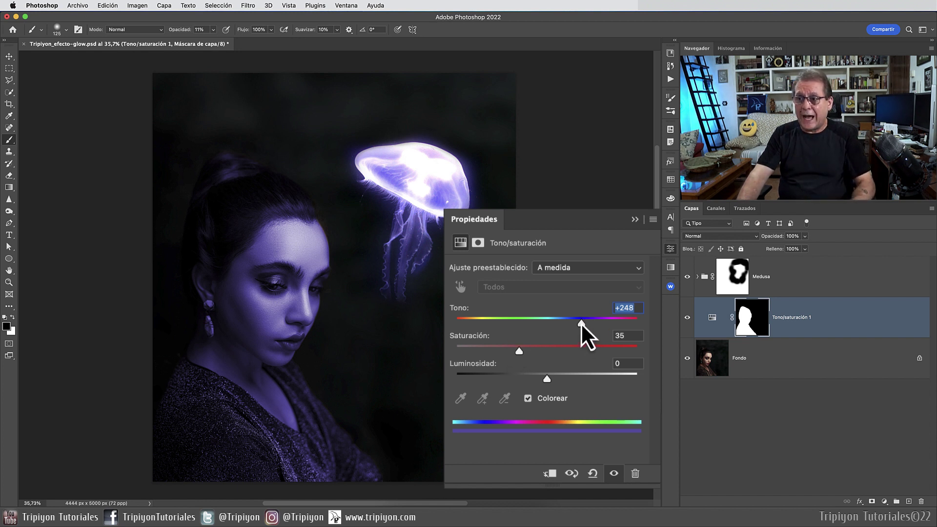
Step: Fine-tune the purple tint to hue about 248 and saturation about 36
mouse_move(580, 323)
mouse_down()
mouse_move(550, 324)
mouse_move(584, 317)
mouse_move(550, 314)
mouse_up()
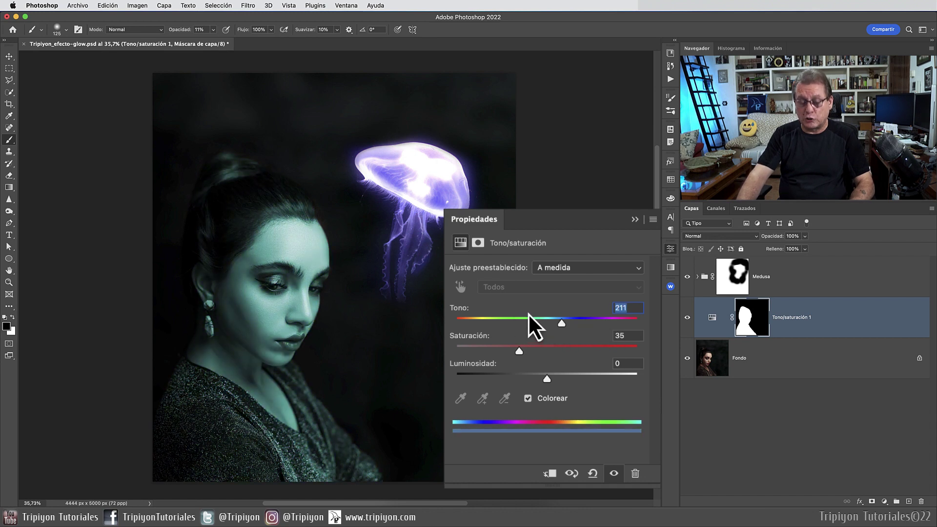
key(super+z)
mouse_move(518, 350)
mouse_down()
mouse_move(482, 349)
mouse_move(532, 347)
mouse_move(517, 350)
mouse_up()
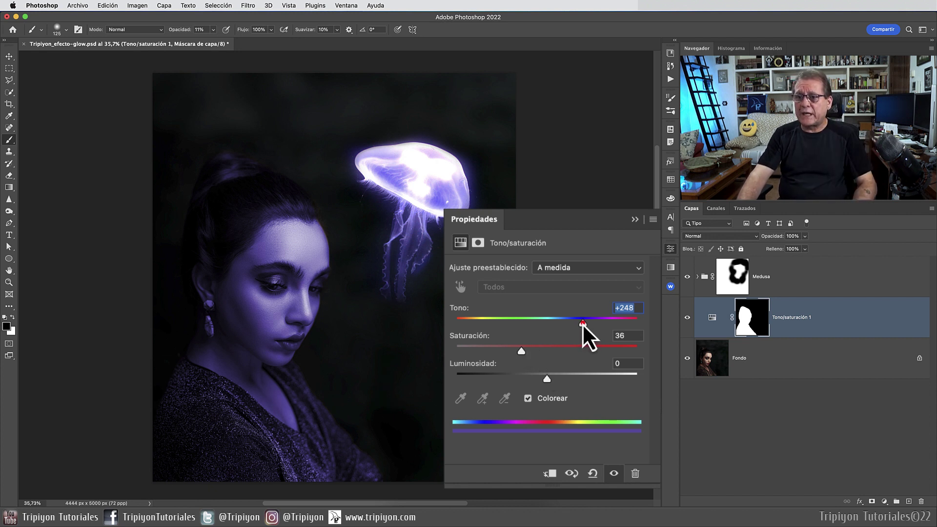
drag(580, 324, 584, 325)
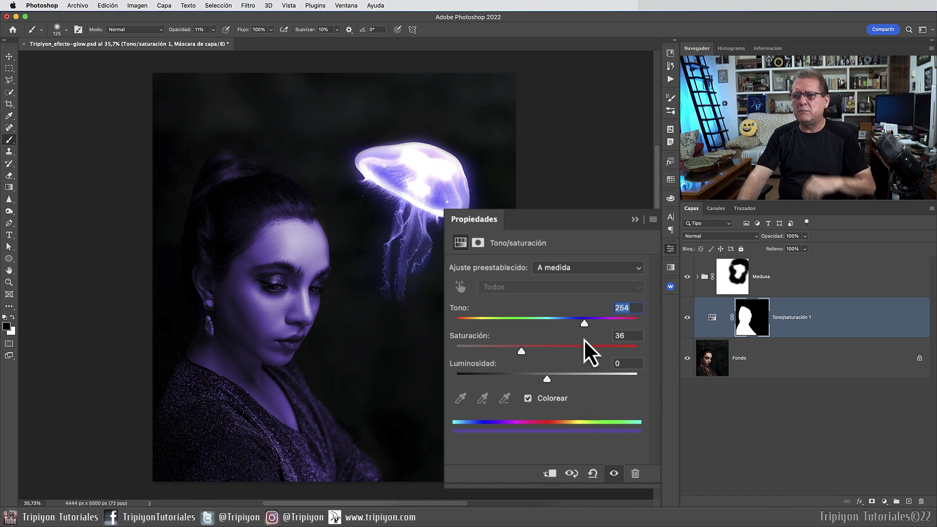
drag(584, 322, 580, 323)
text(30)
key(Return)
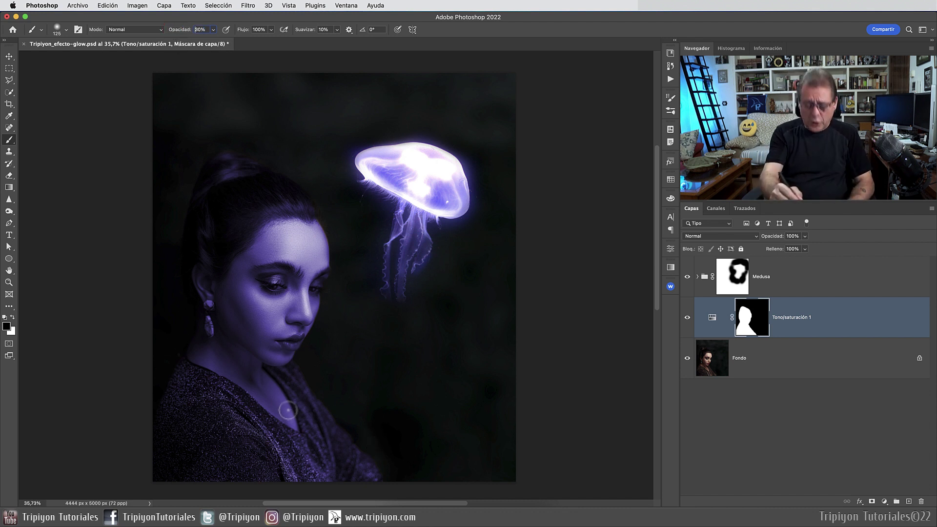
Step: Paint the mask with a soft 30% black brush to fade the tint over the chest and shoulder
drag(267, 402, 310, 413)
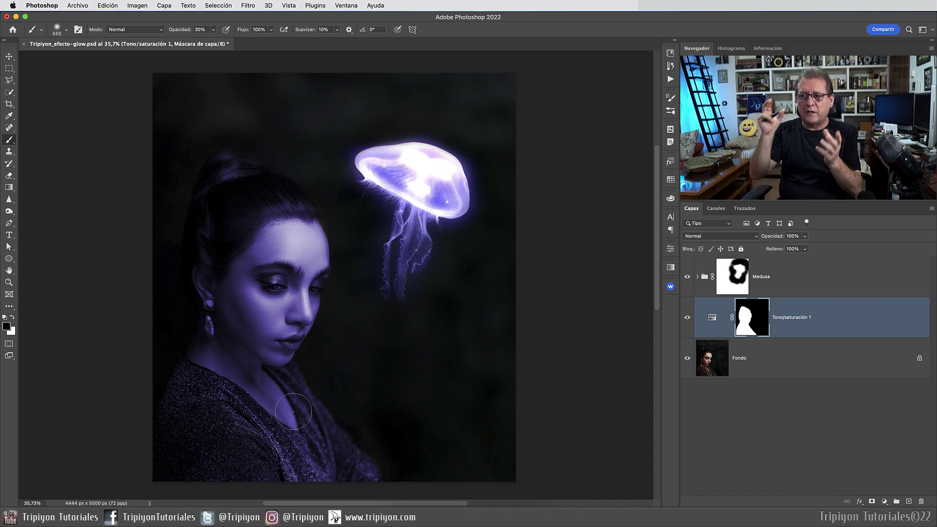
click(293, 411)
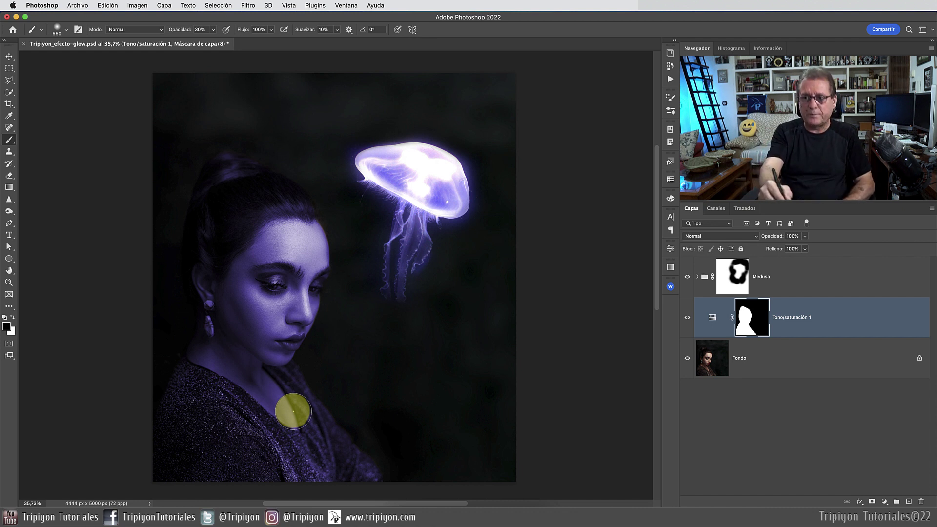
drag(294, 411, 211, 392)
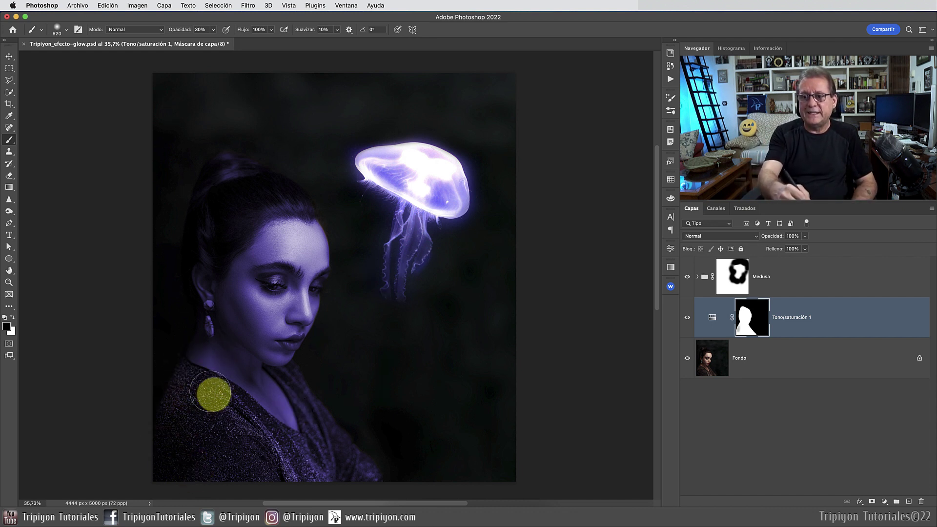
mouse_move(211, 393)
mouse_down()
mouse_move(230, 379)
mouse_move(246, 398)
mouse_move(203, 335)
mouse_move(267, 365)
mouse_move(277, 382)
mouse_move(303, 349)
mouse_move(242, 335)
mouse_move(326, 455)
mouse_move(299, 452)
mouse_move(286, 439)
mouse_move(309, 391)
mouse_move(303, 367)
mouse_move(373, 464)
mouse_up()
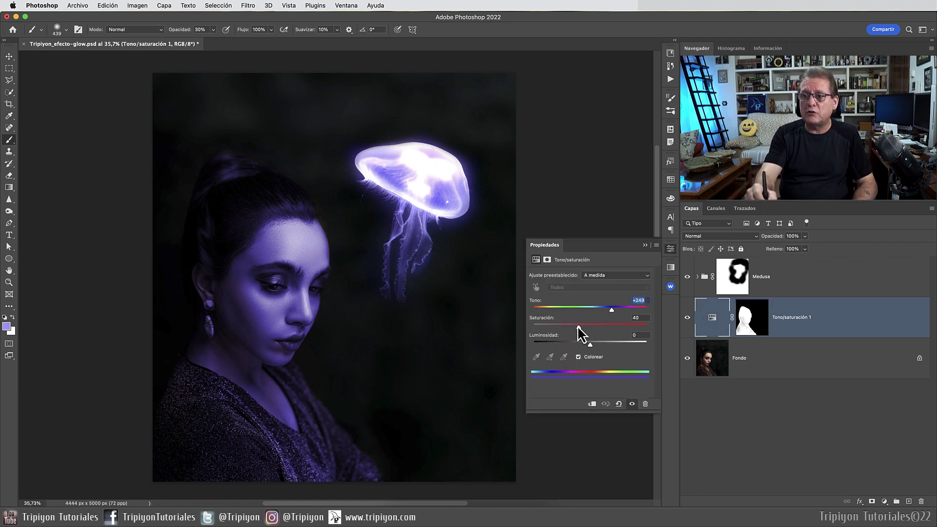
Step: Paint the tint mask black near the neck and chest, then swap to white
click(669, 250)
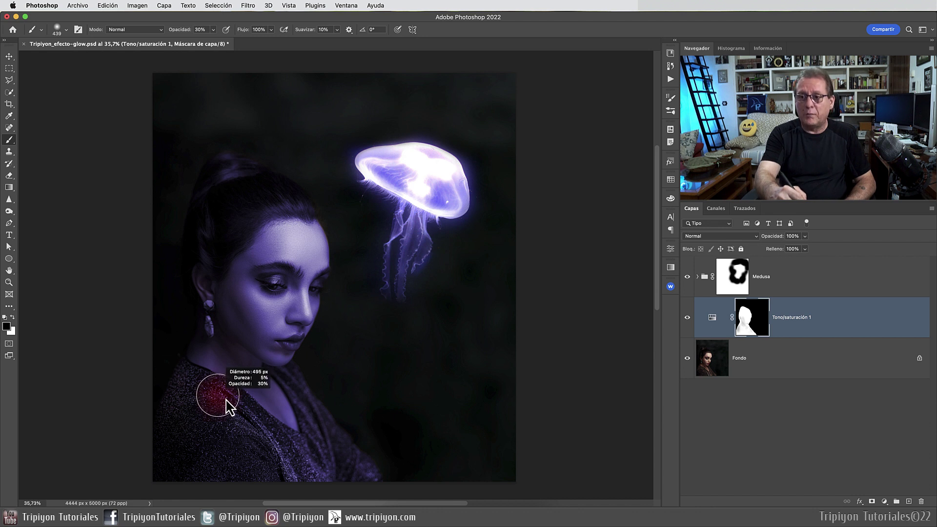
mouse_move(251, 418)
mouse_down()
mouse_move(213, 351)
mouse_move(218, 341)
mouse_move(272, 418)
mouse_move(217, 291)
mouse_up()
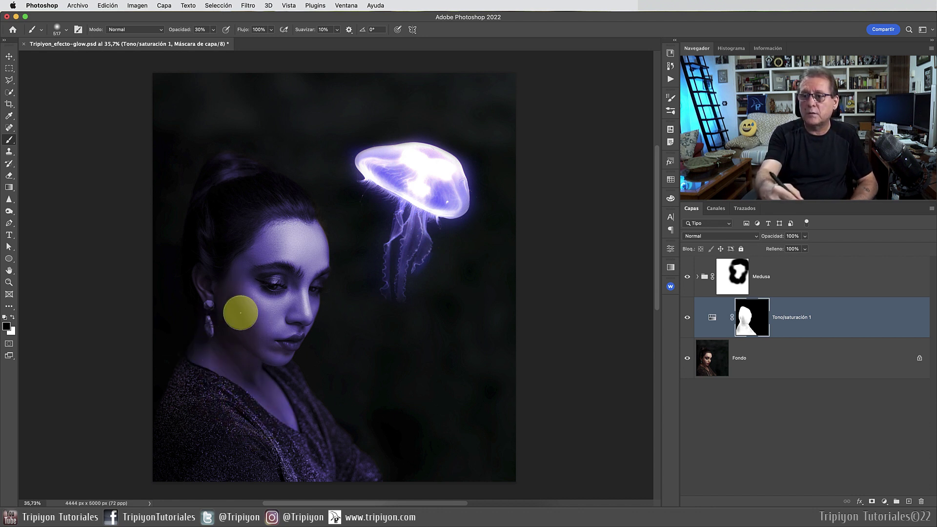
mouse_move(342, 422)
mouse_down()
mouse_move(285, 465)
mouse_move(354, 457)
mouse_up()
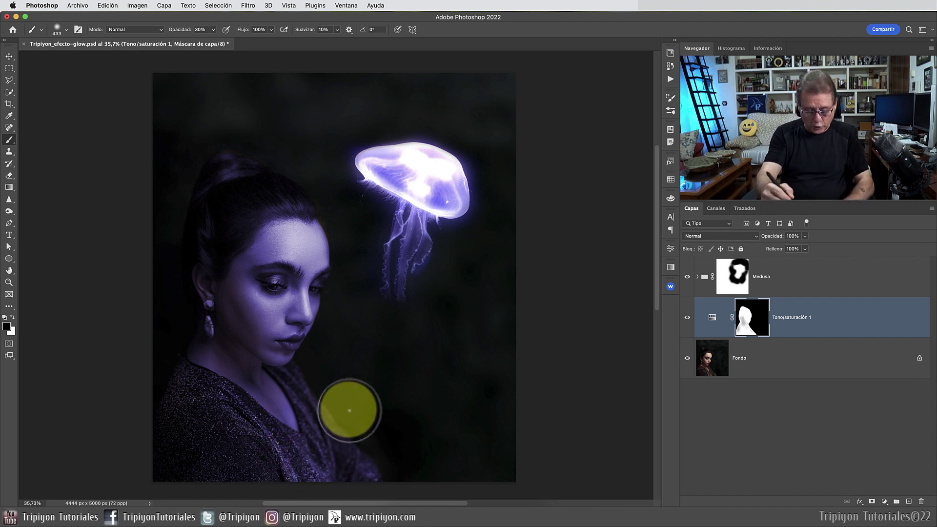
key(x)
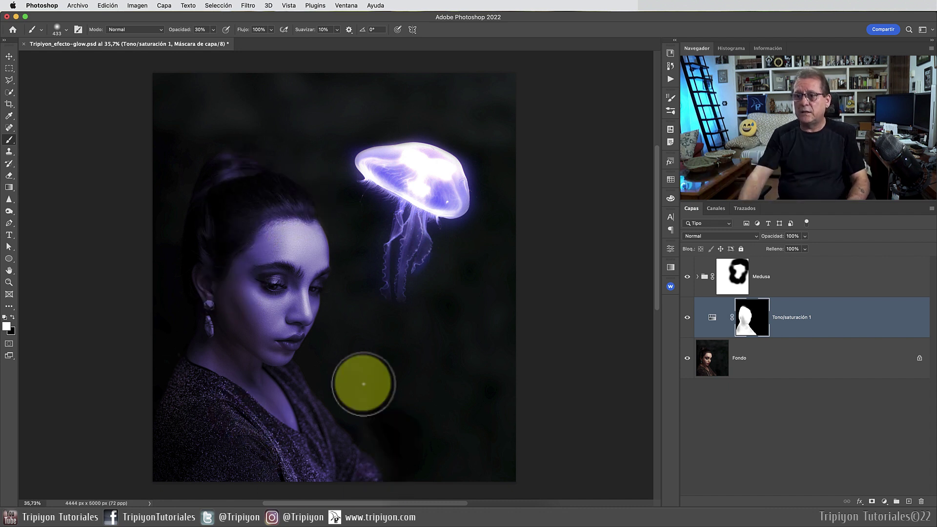
scroll(287, 325, down, 1)
scroll(287, 325, down, 1)
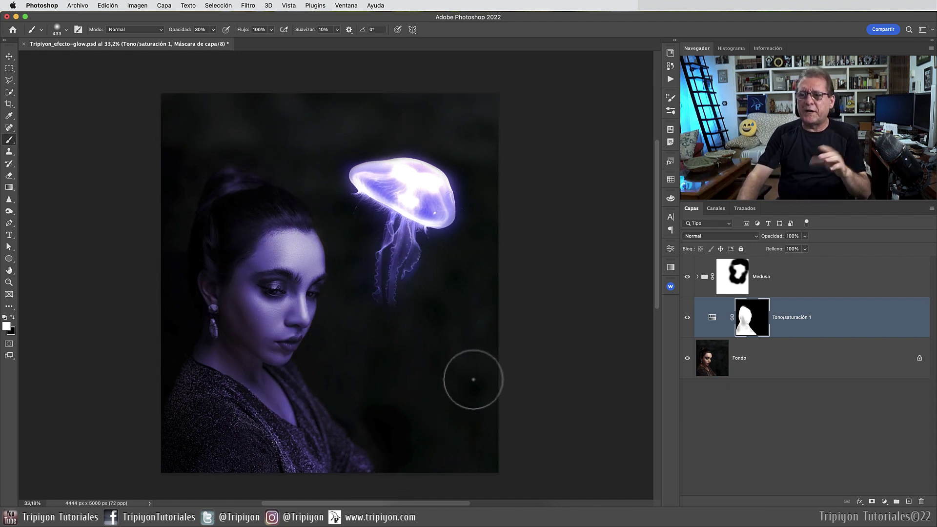